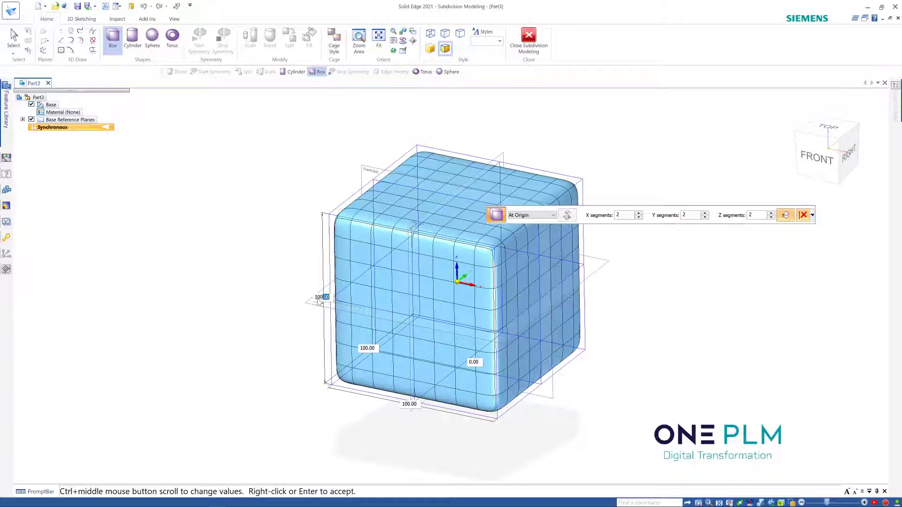
Size the subdivision box at the origin to 50 high, 150 wide and 250 deep, and create it.
text(0)
key(Tab)
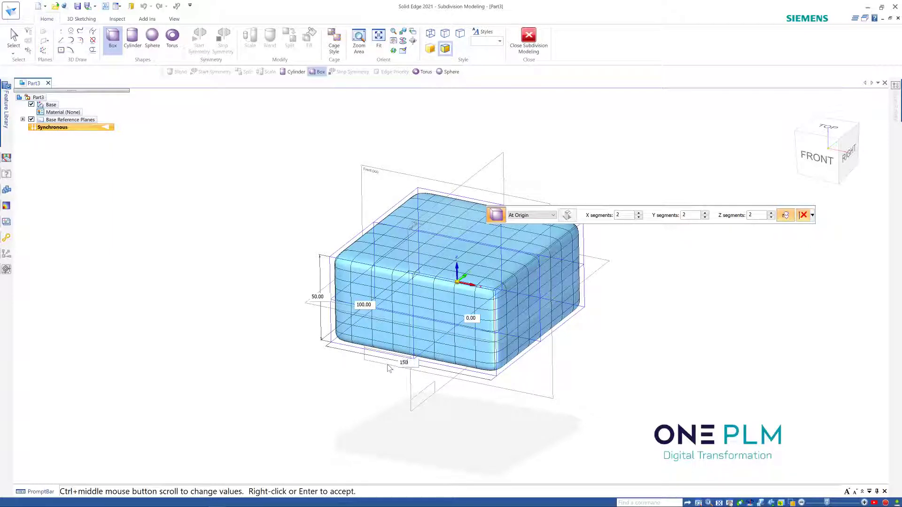
key(Tab)
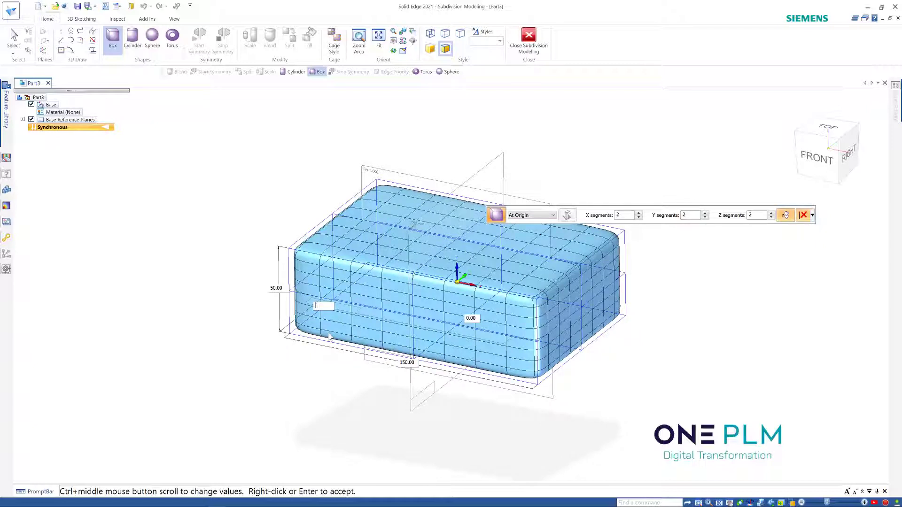
text(250)
key(Tab)
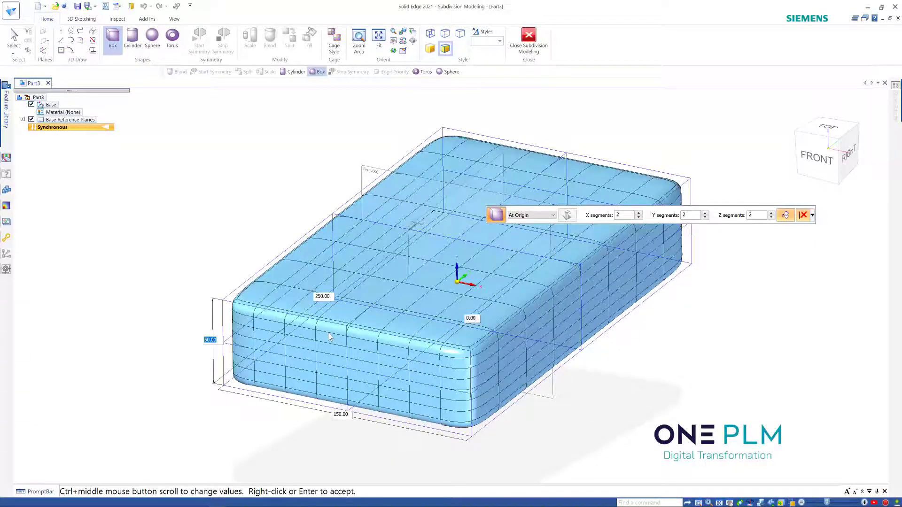
key(Return)
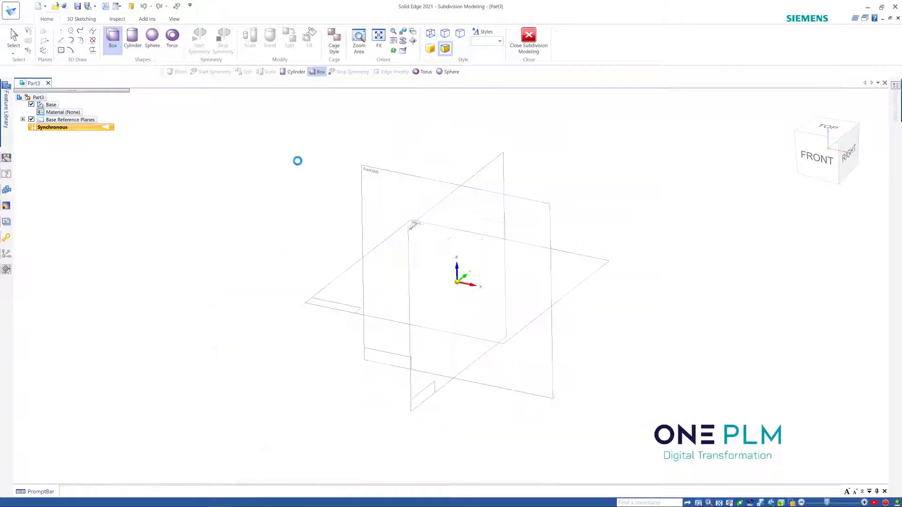
key(Escape)
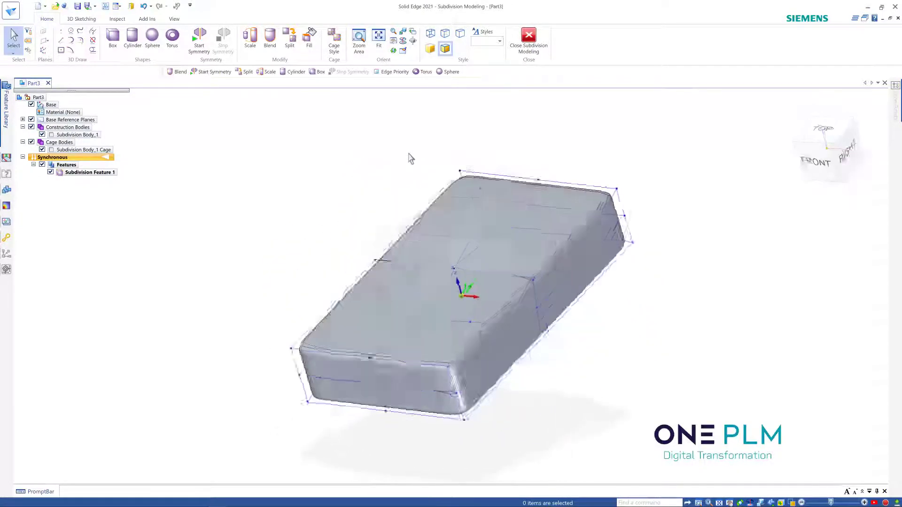
Start symmetry mode about the Right (yz) reference plane, accepting the default side to mirror.
key(ctrl+j)
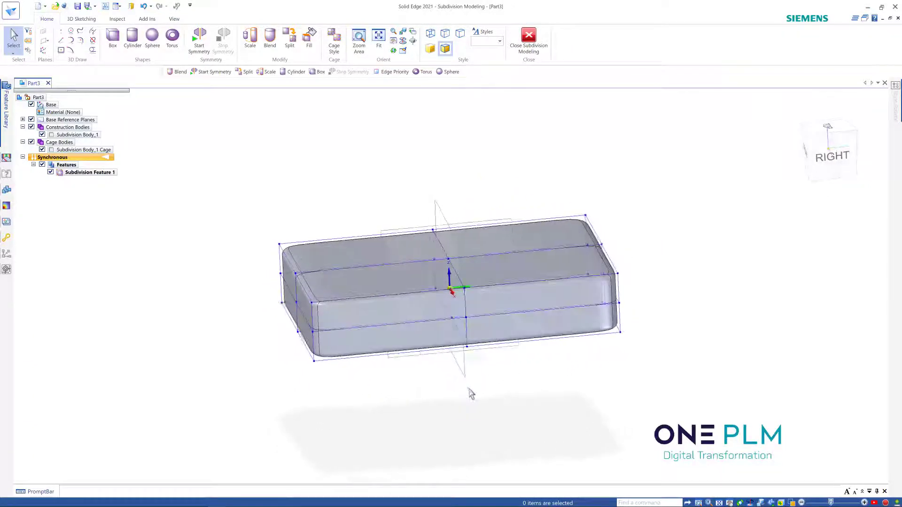
key(ctrl+i)
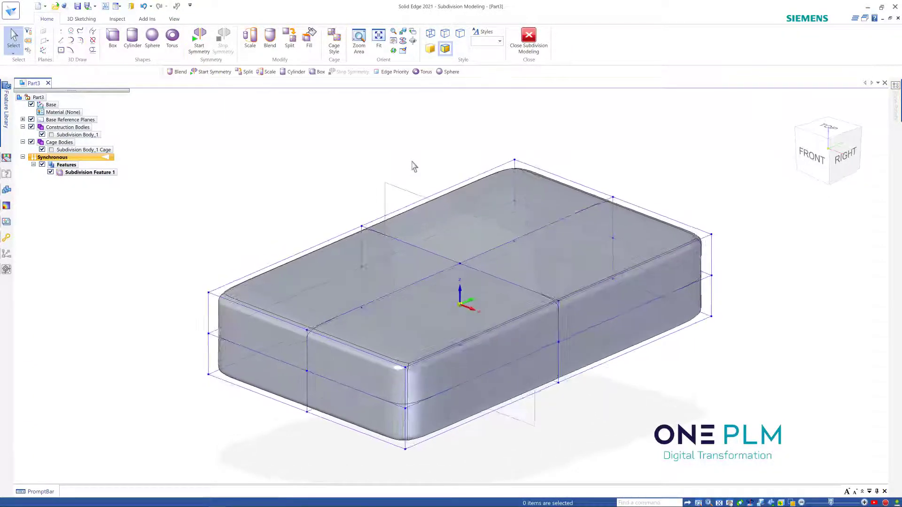
key(ctrl+t)
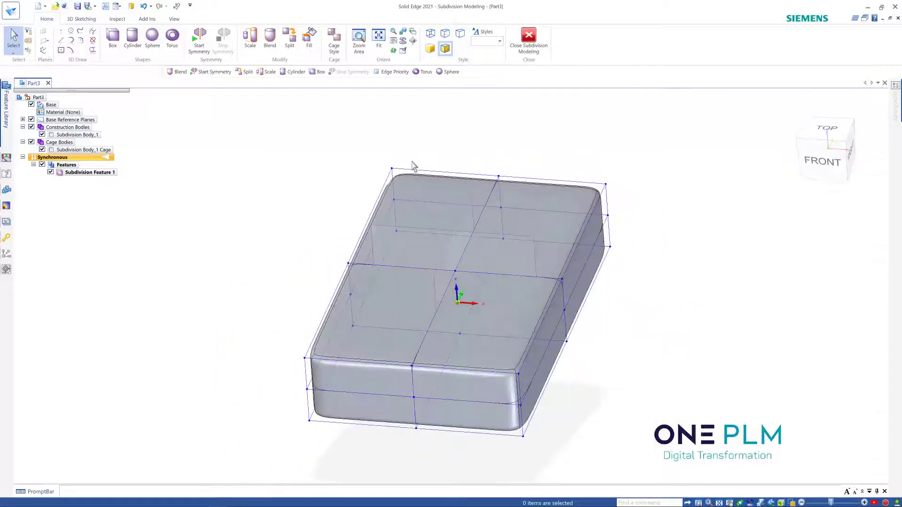
key(ctrl+i)
key(ctrl+f)
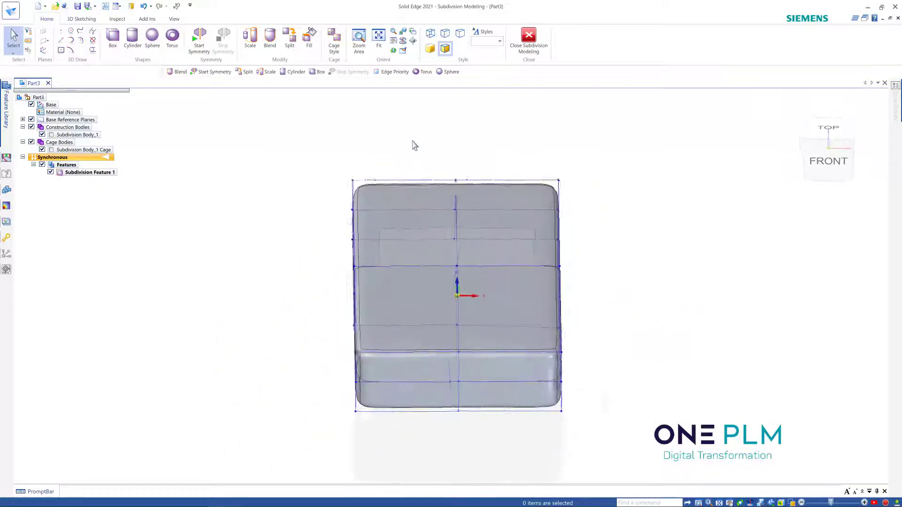
key(ctrl+j)
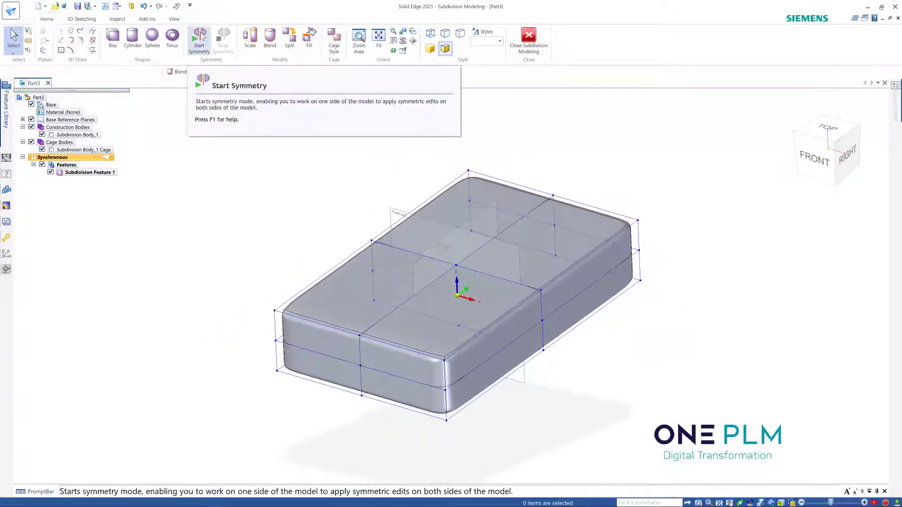
click(206, 43)
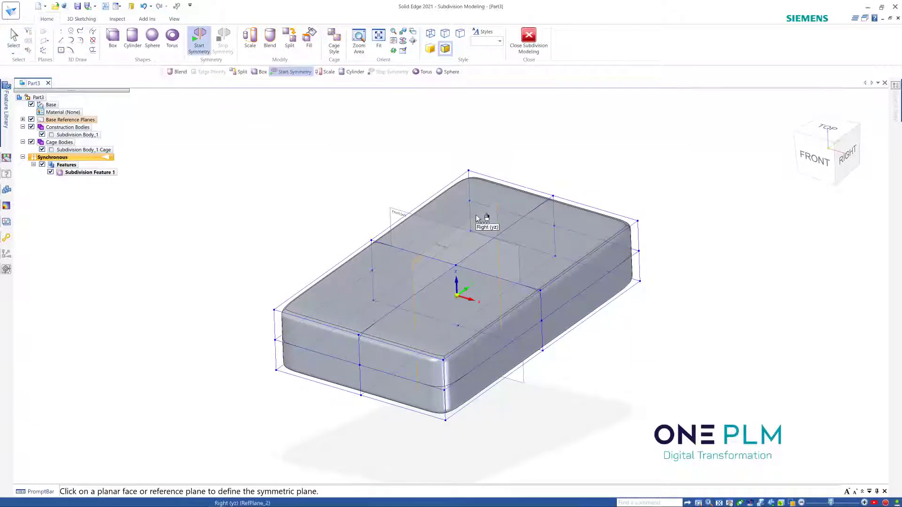
click(475, 219)
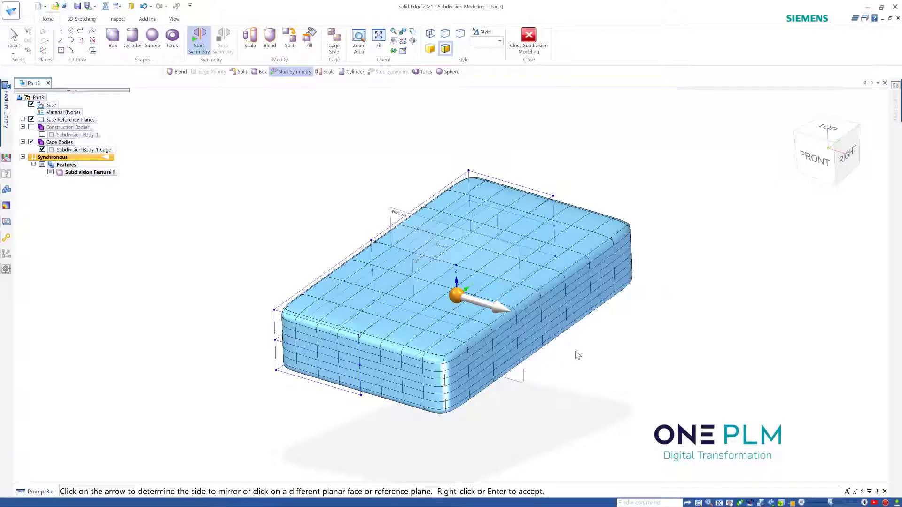
right_click(611, 354)
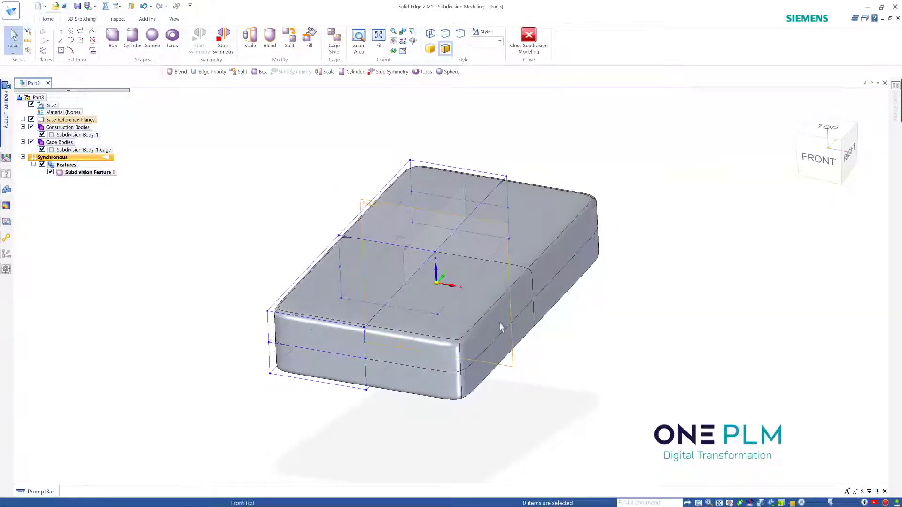
middle_drag(513, 324, 590, 319)
drag(314, 220, 397, 441)
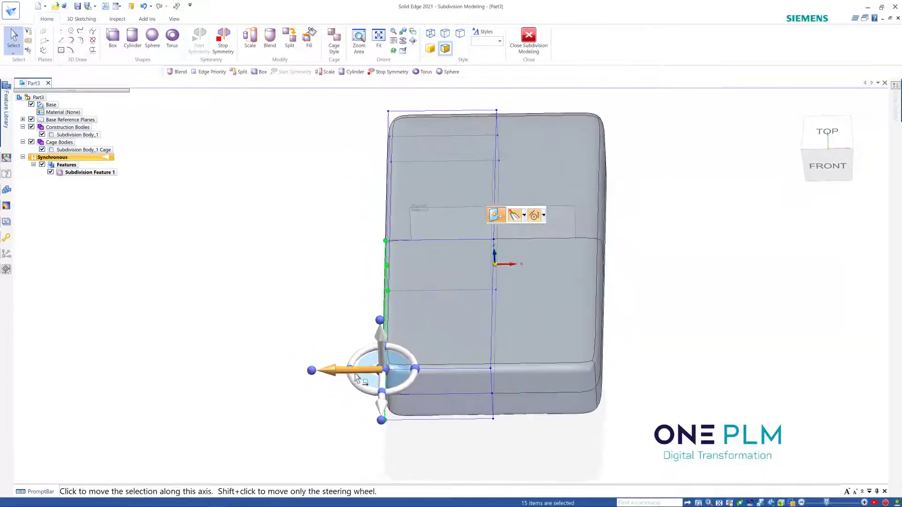
click(328, 371)
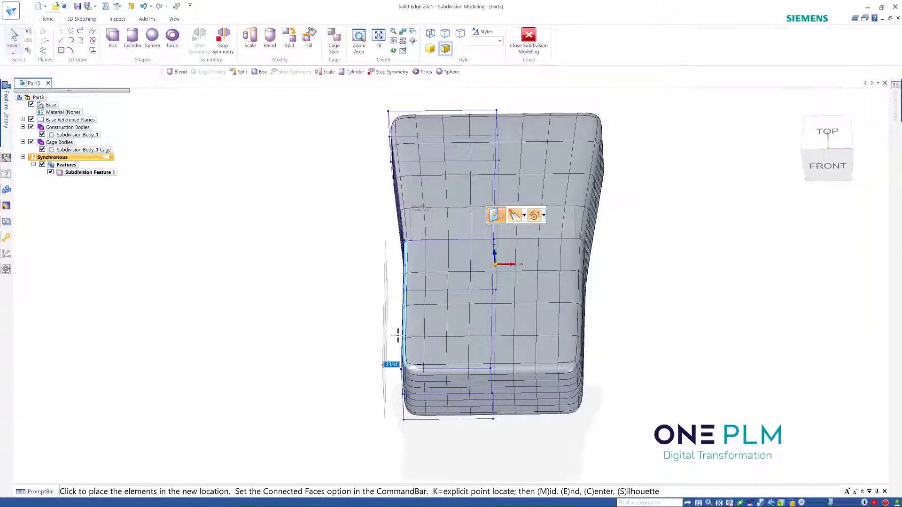
key(Escape)
key(ctrl+i)
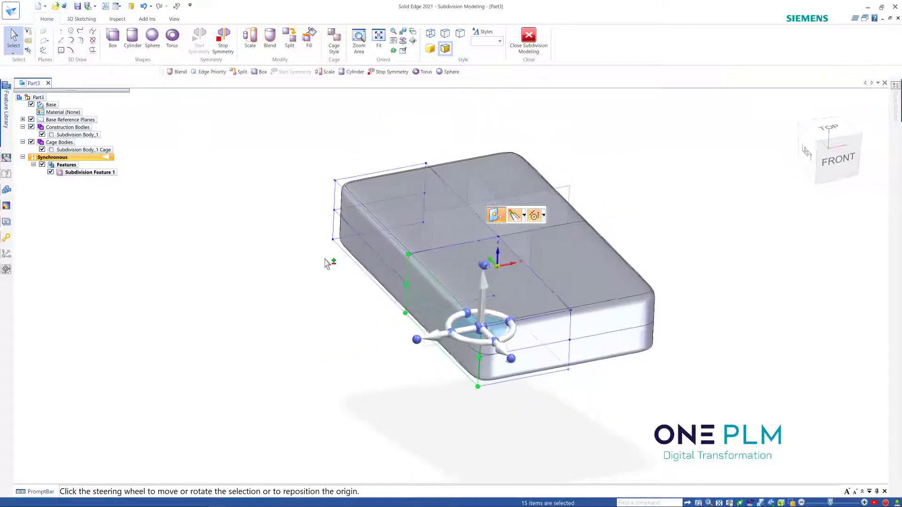
key(Escape)
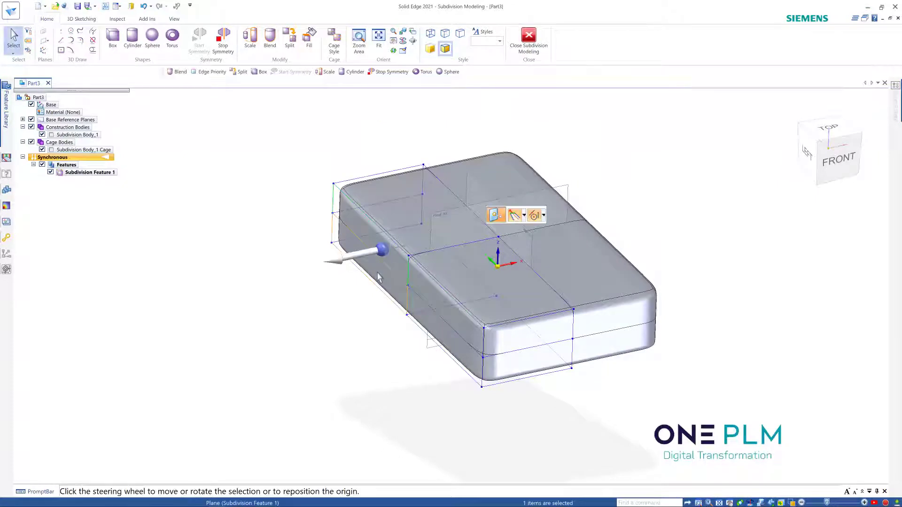
Split the upper and lower side cage faces in the rear half of the box's left side with one vertical split.
scroll(282, 160, up, 4)
middle_drag(331, 237, 258, 163)
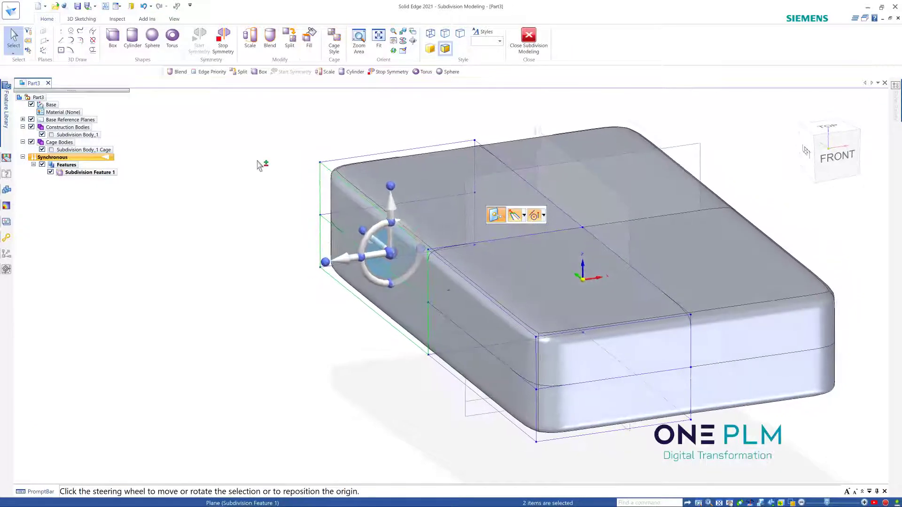
click(290, 43)
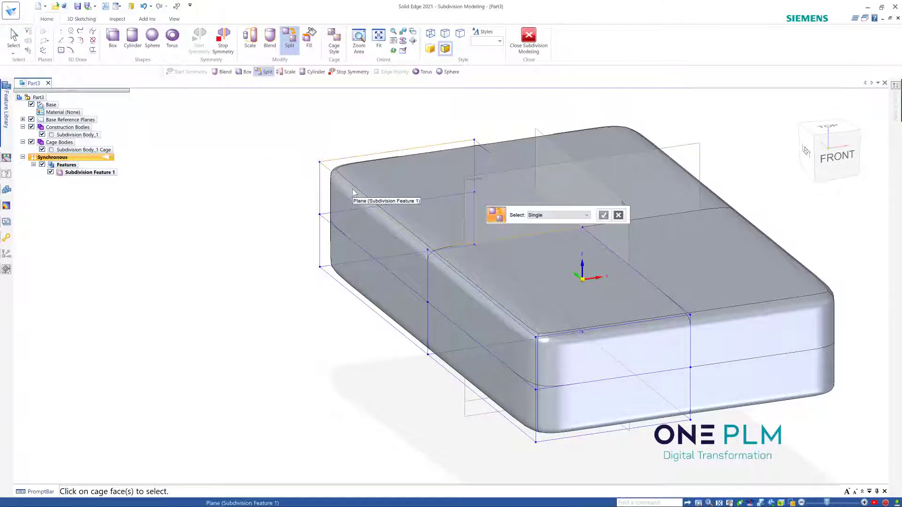
click(375, 289)
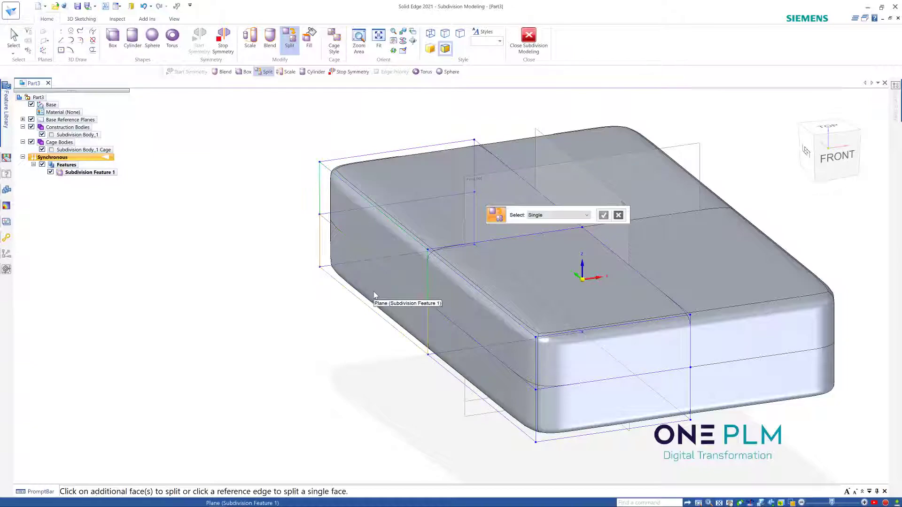
middle_drag(343, 328, 432, 330)
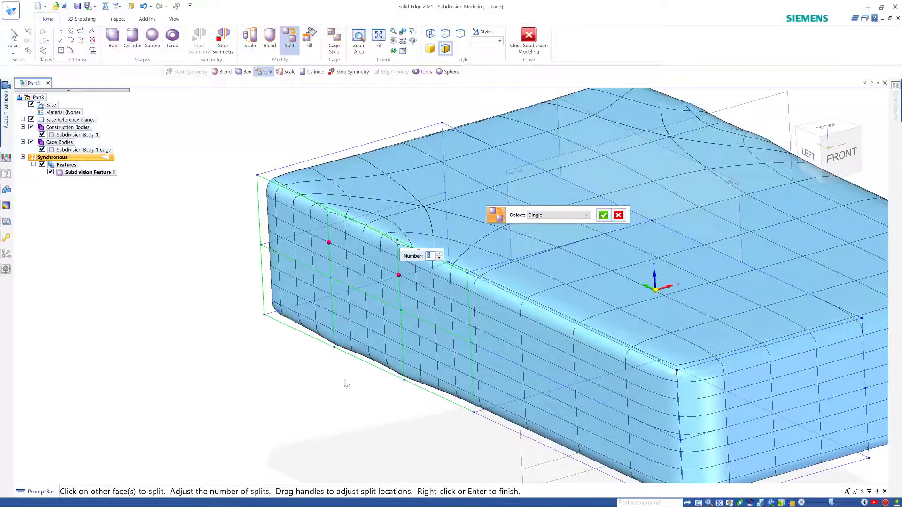
text(1)
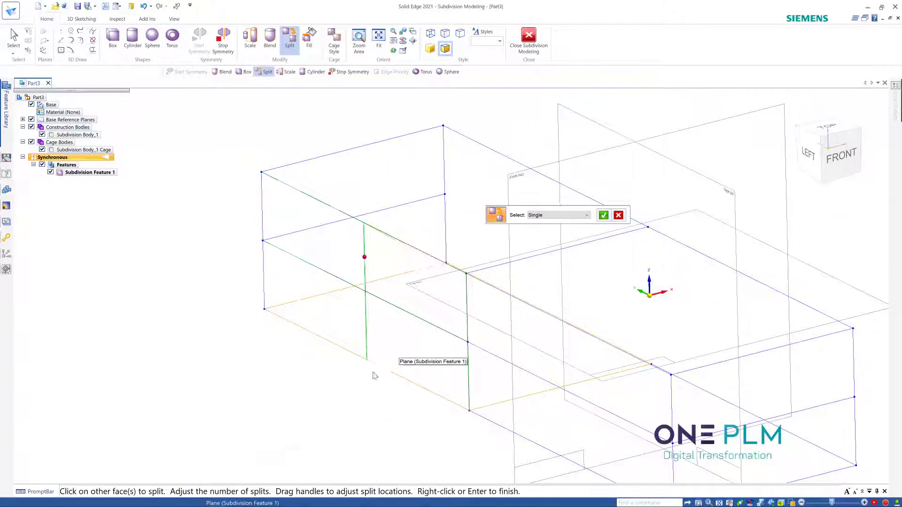
click(603, 217)
key(ctrl+t)
middle_drag(270, 140, 379, 234)
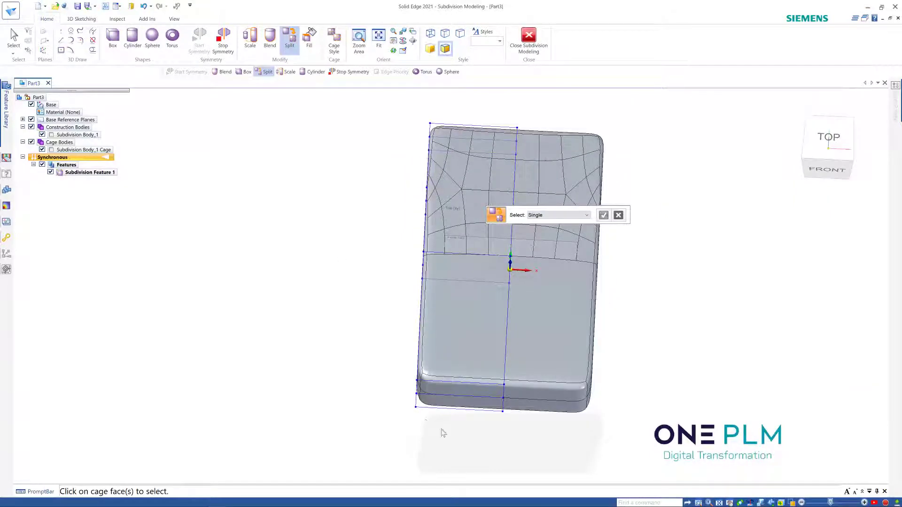
key(Escape)
Move the left side's front-half cage faces inward toward the symmetry plane to narrow the front of the body.
ctrl+drag(389, 238, 445, 420)
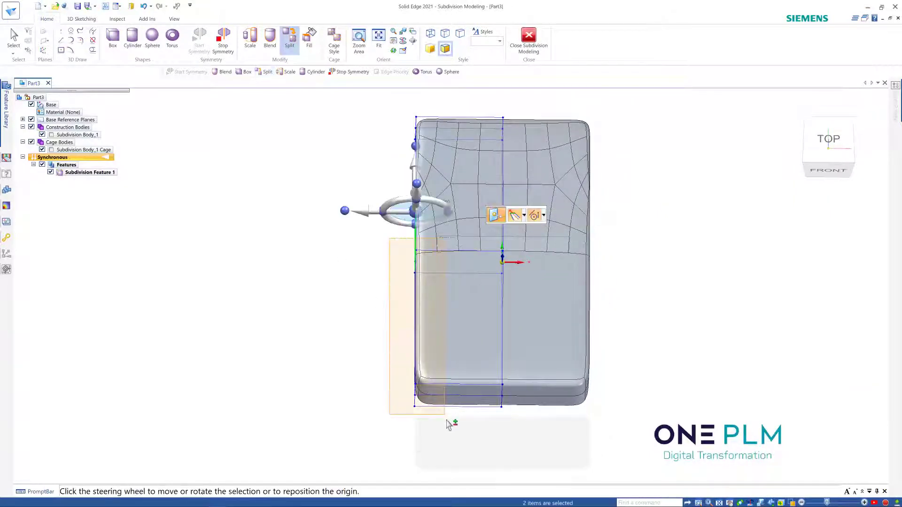
key(Escape)
drag(385, 235, 453, 437)
middle_drag(326, 262, 357, 282)
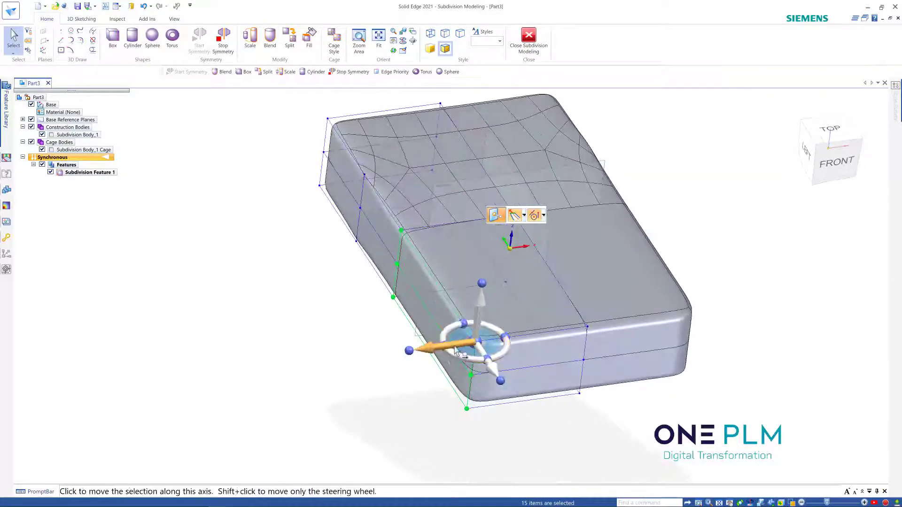
click(444, 360)
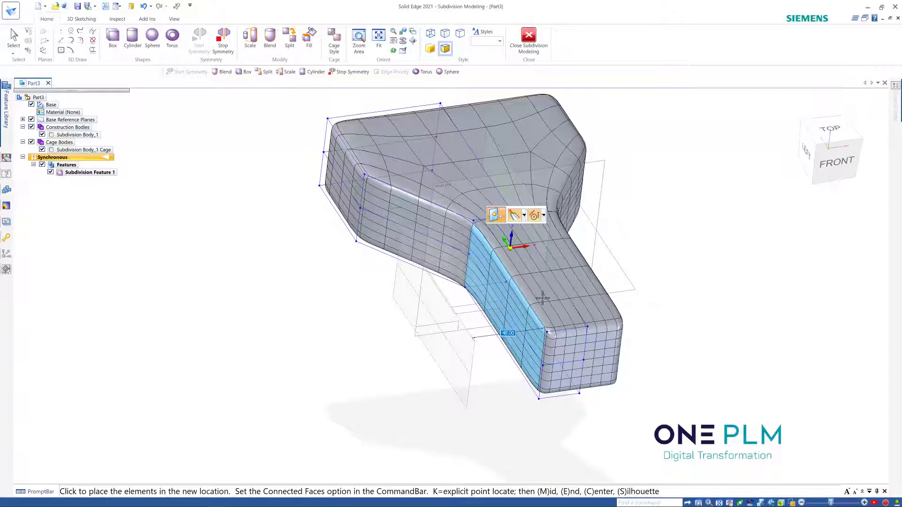
key(Return)
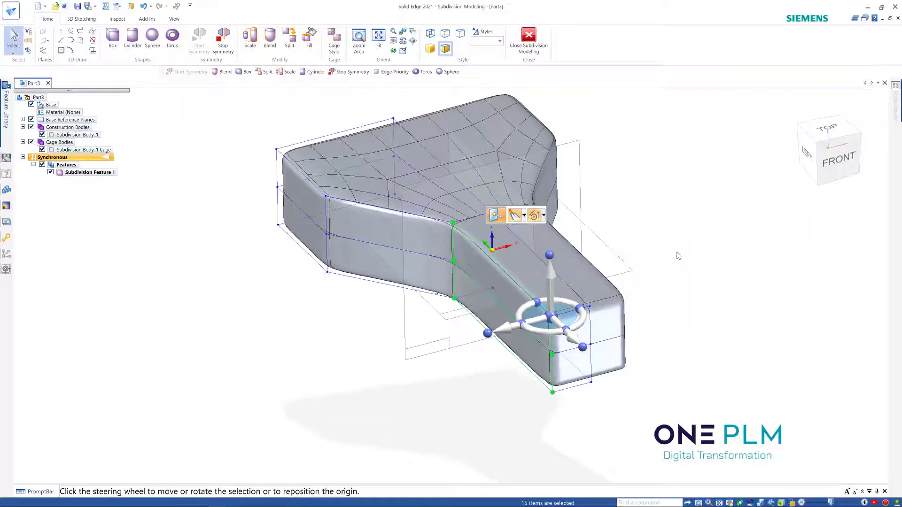
key(Escape)
Split the top cage face of the wide rear half with two splits running across the body.
middle_drag(668, 240, 547, 222)
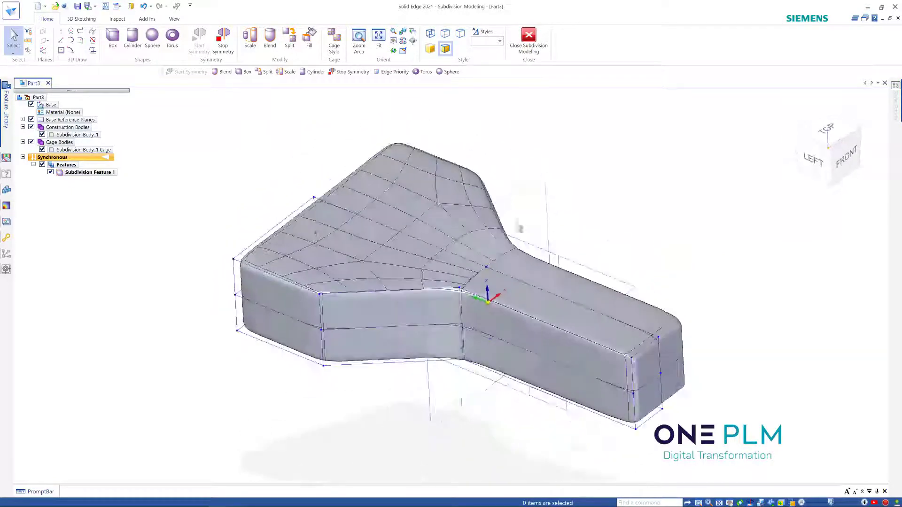
click(292, 40)
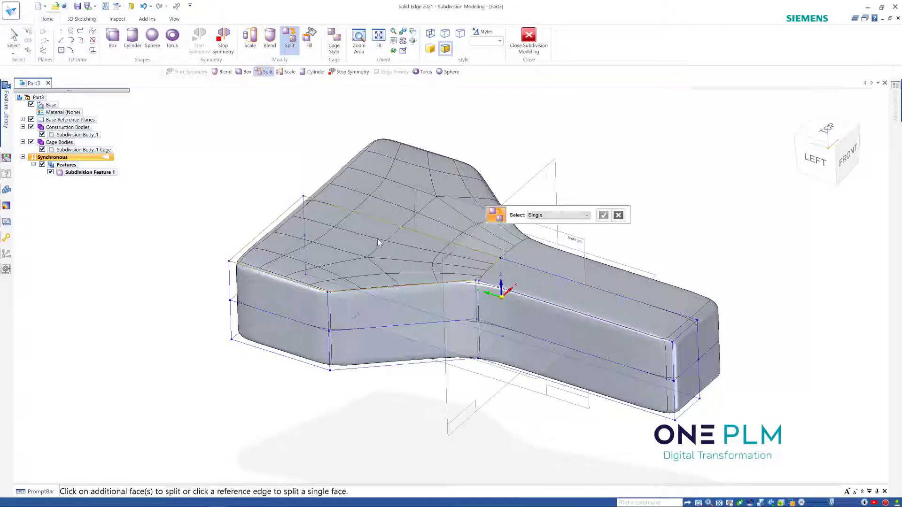
click(389, 227)
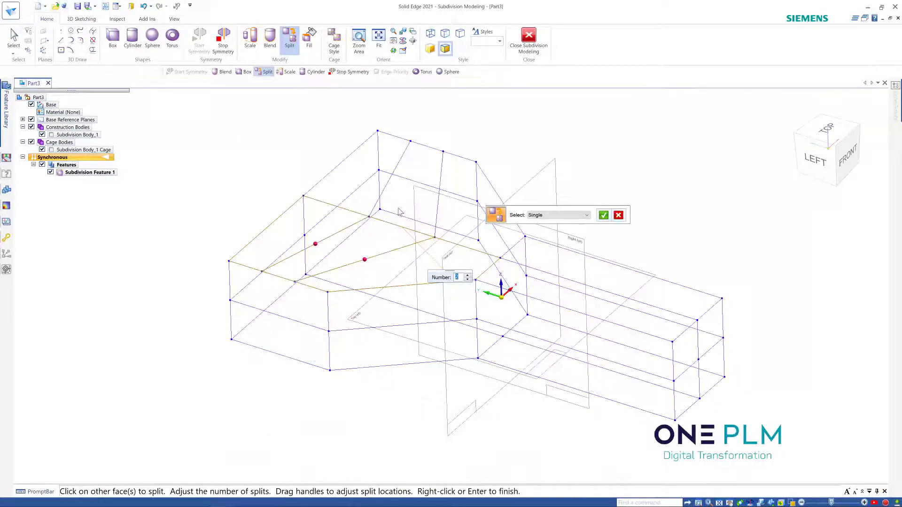
click(604, 215)
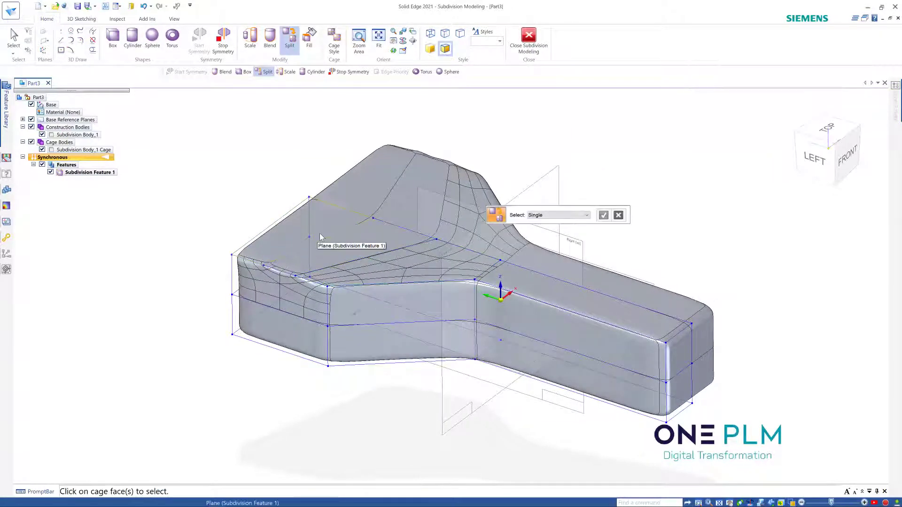
key(ctrl+f)
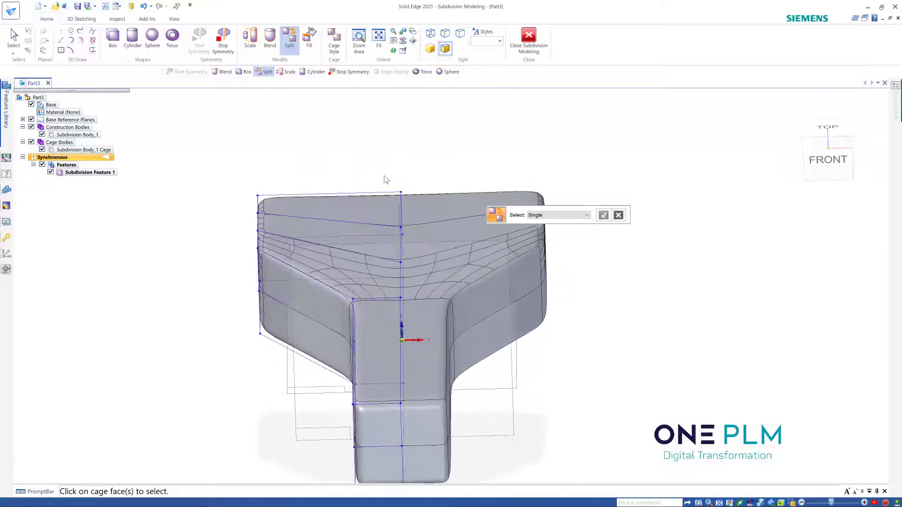
key(Escape)
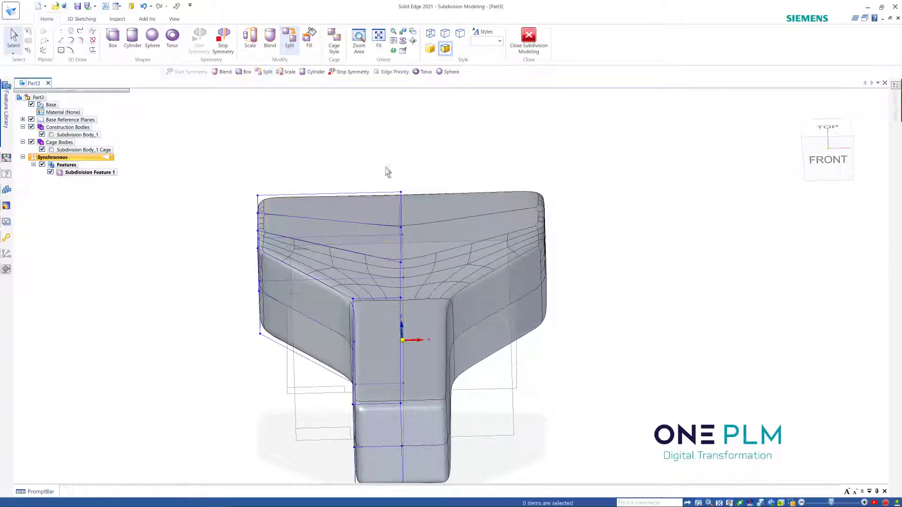
Lower the rear top cage edges on the symmetry plane by about 8 mm to dip the middle of the rear half.
middle_drag(434, 184, 449, 169)
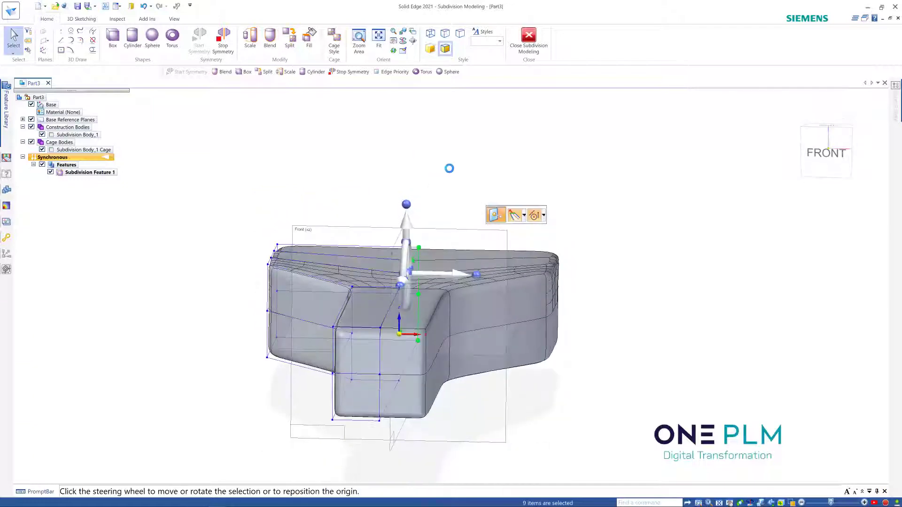
key(Escape)
scroll(410, 227, up, 3)
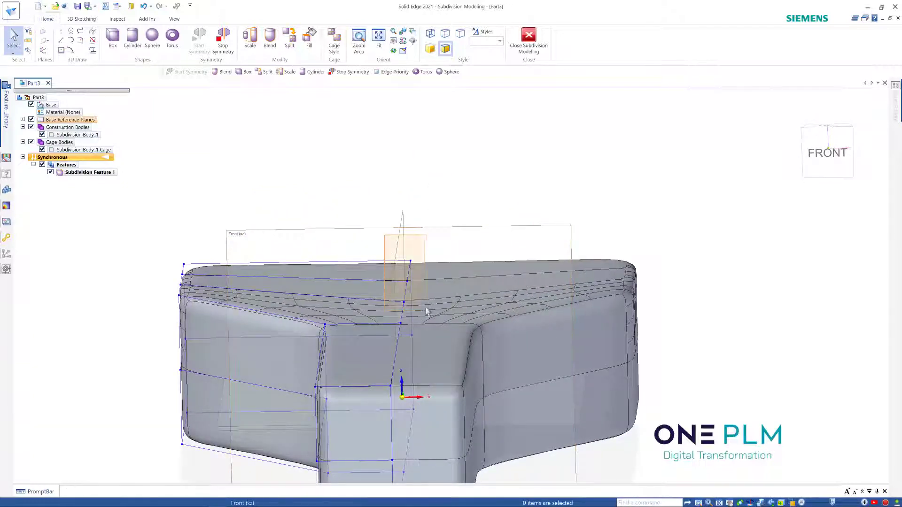
middle_drag(446, 210, 426, 223)
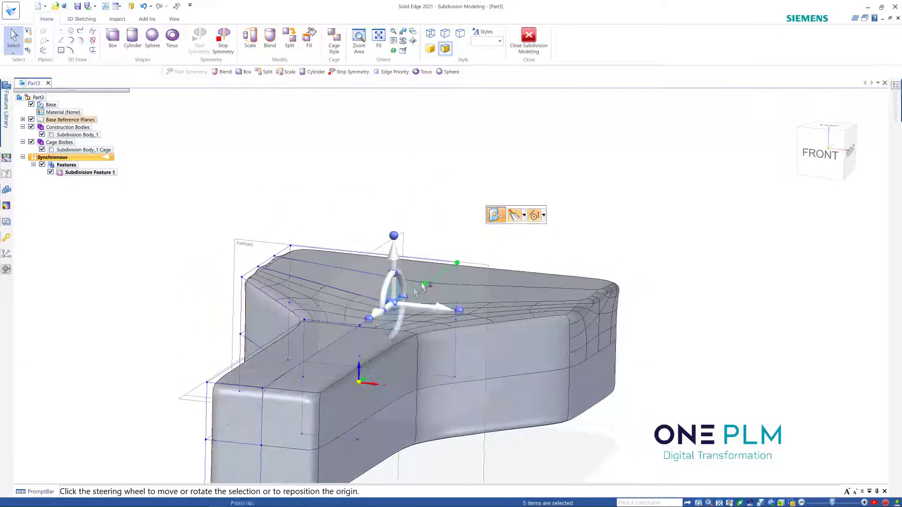
click(395, 261)
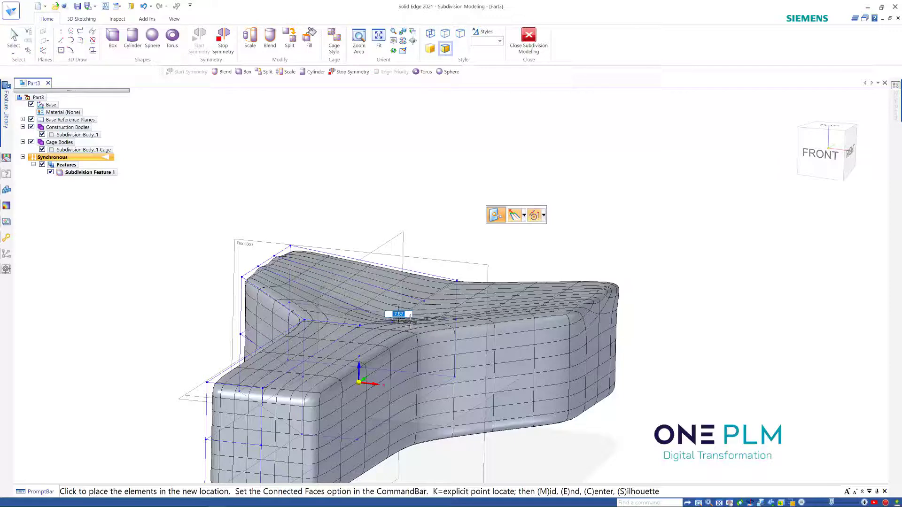
click(456, 220)
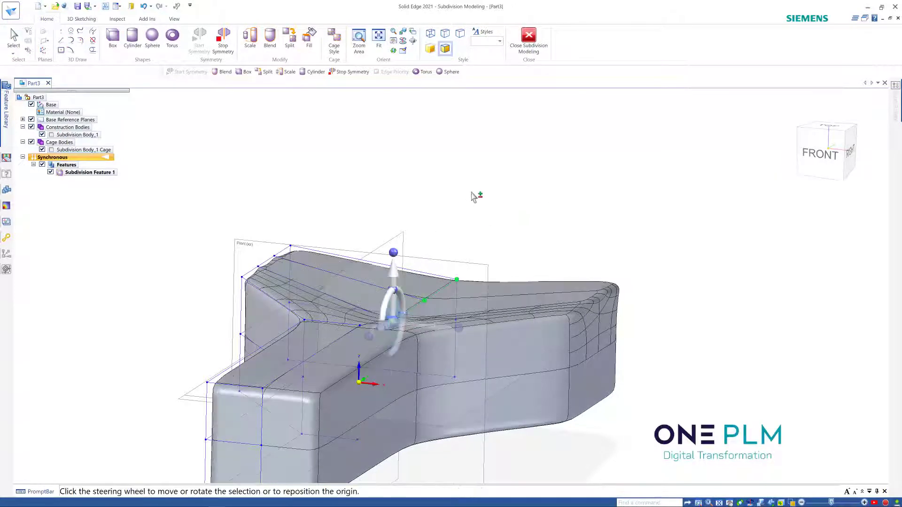
scroll(473, 198, down, 3)
key(Escape)
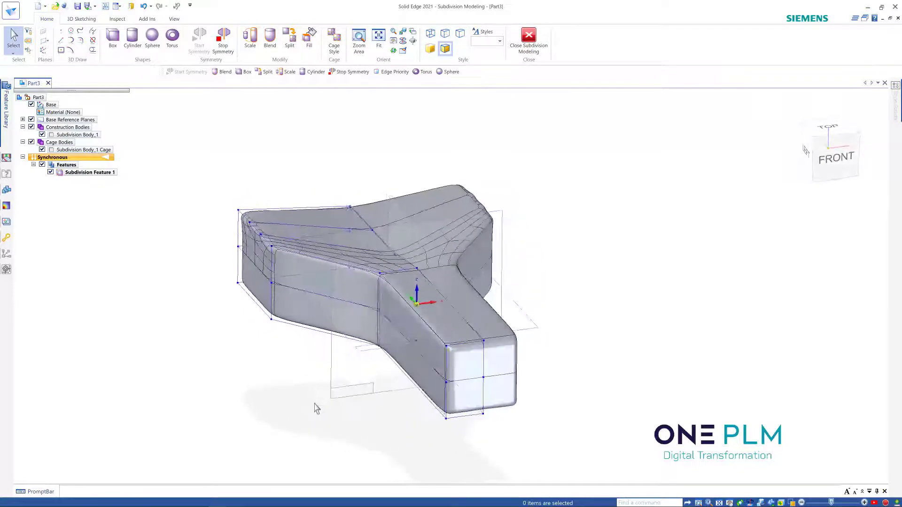
Blend the vertical cage edges at the rear left corner with a blend value of 3 (Smooth) and accept.
scroll(315, 411, up, 2)
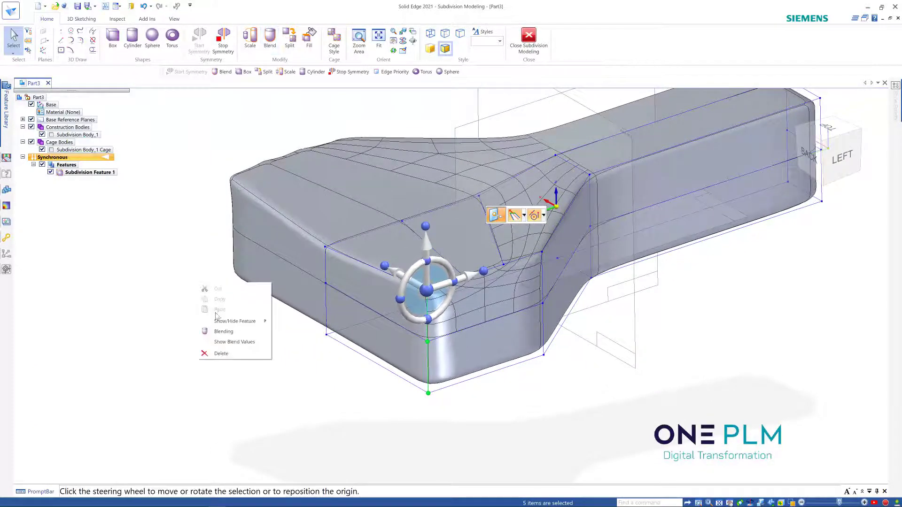
click(224, 331)
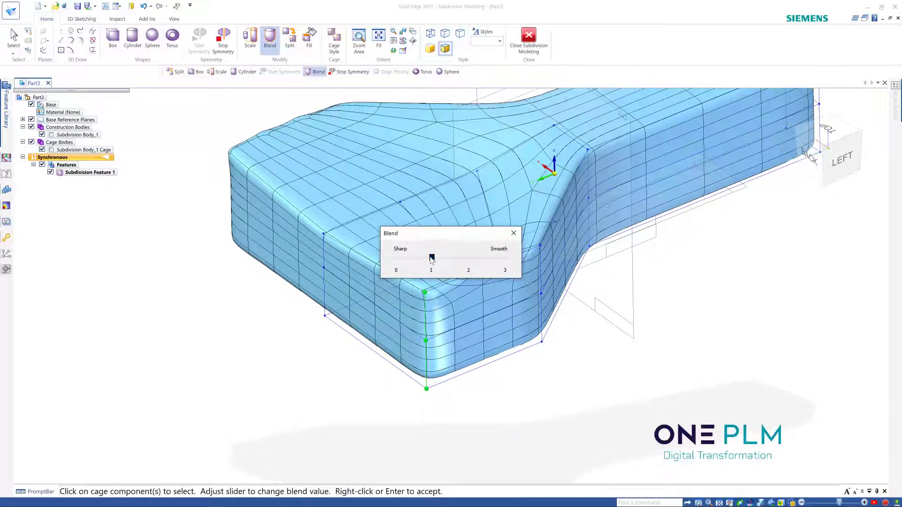
drag(445, 264, 506, 259)
key(ctrl+l)
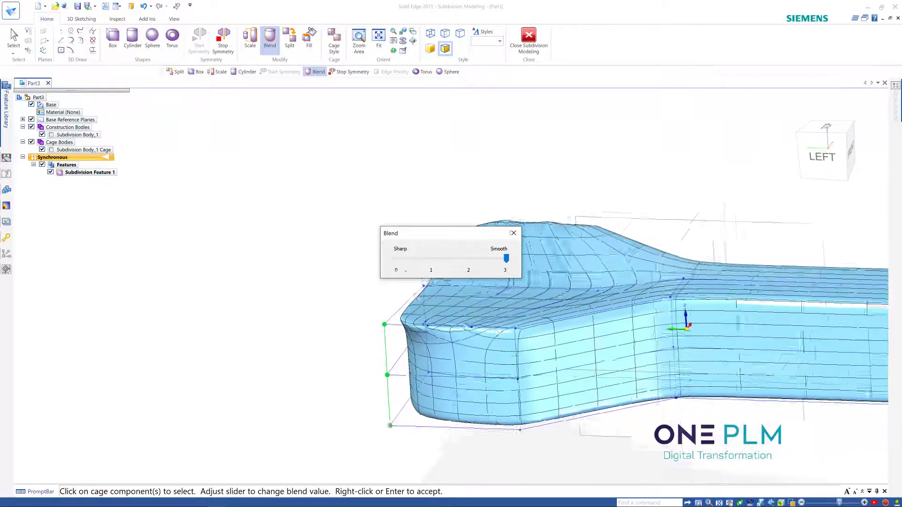
right_click(326, 319)
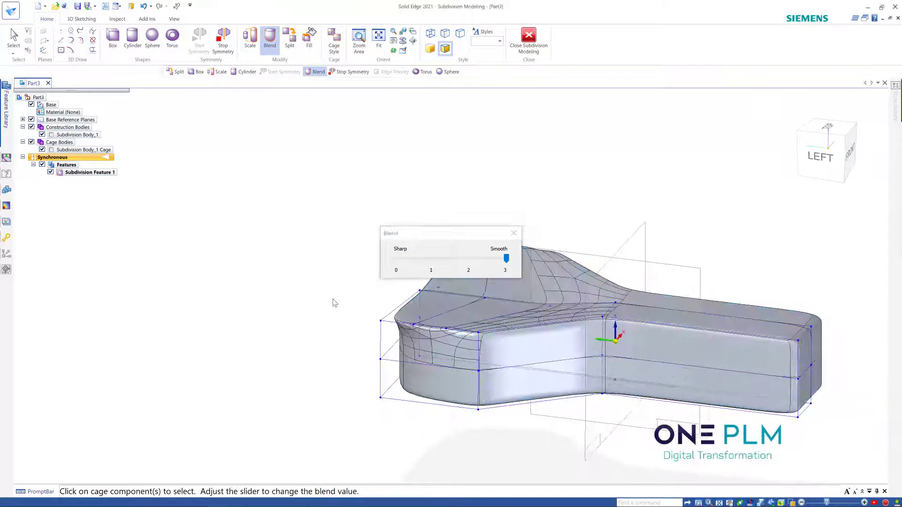
Apply blend value 3 to the top perimeter cage edges on the left half, from the rear edge round to the front end.
scroll(338, 306, up, 3)
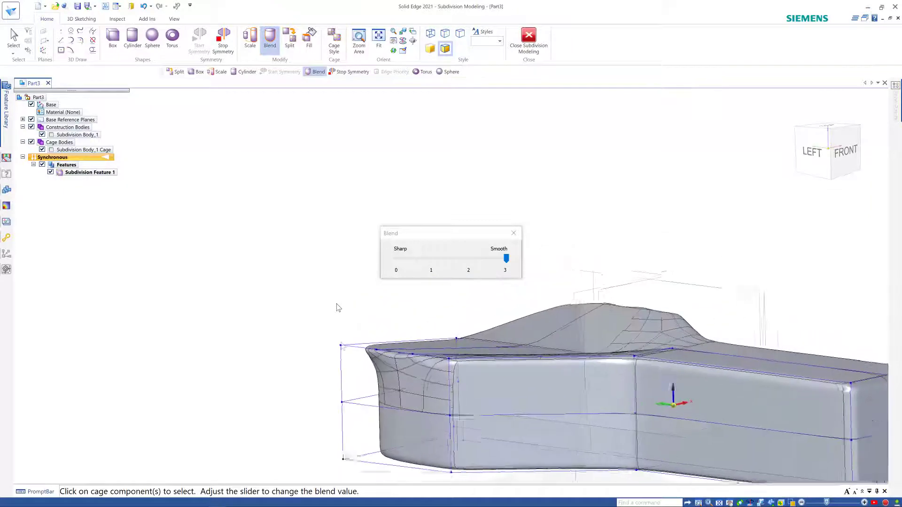
scroll(339, 352, up, 1)
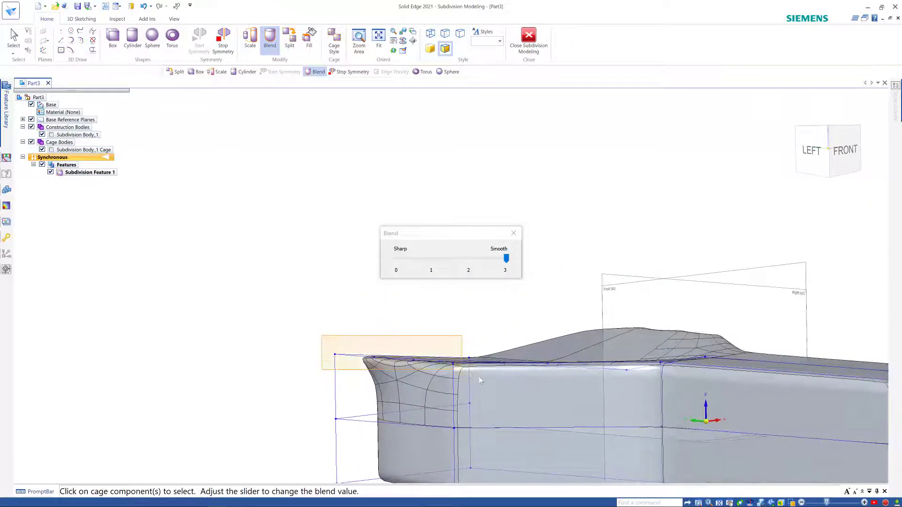
drag(476, 379, 475, 380)
middle_drag(475, 336, 453, 347)
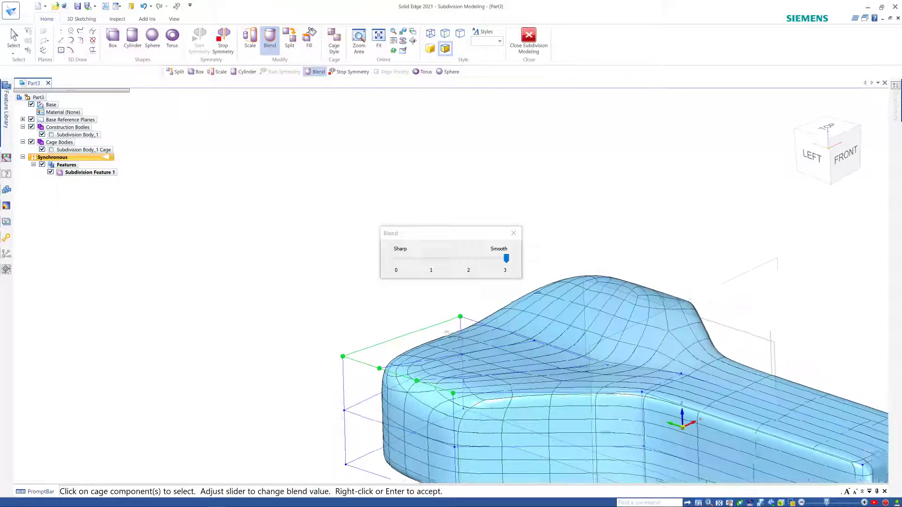
scroll(434, 329, down, 2)
scroll(434, 330, down, 1)
middle_drag(413, 325, 445, 447)
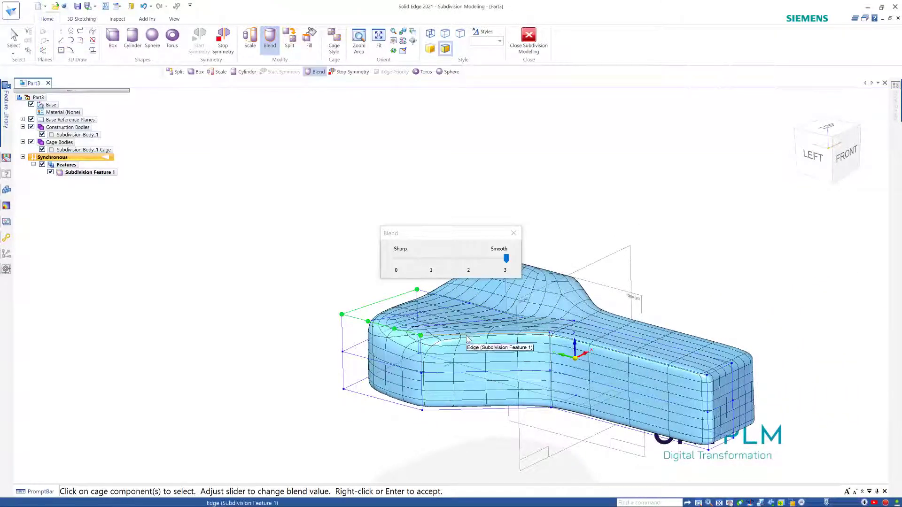
scroll(468, 344, up, 5)
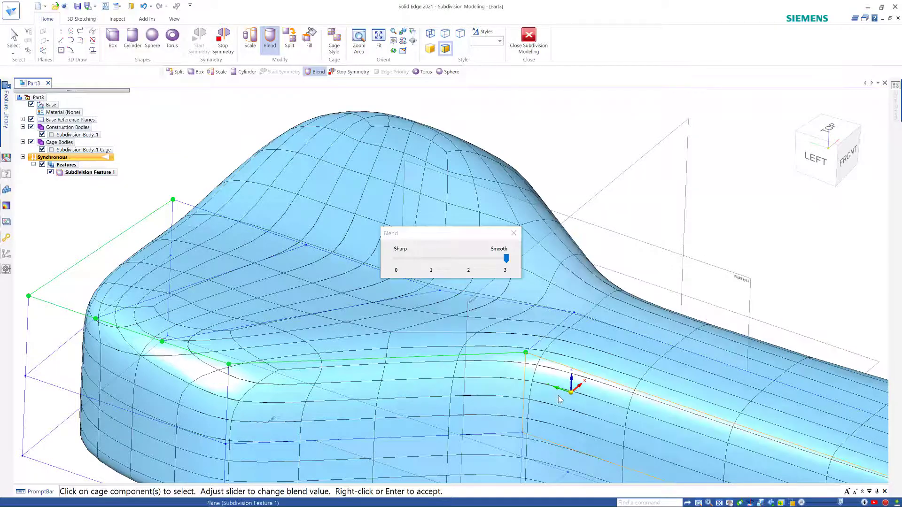
scroll(554, 395, down, 5)
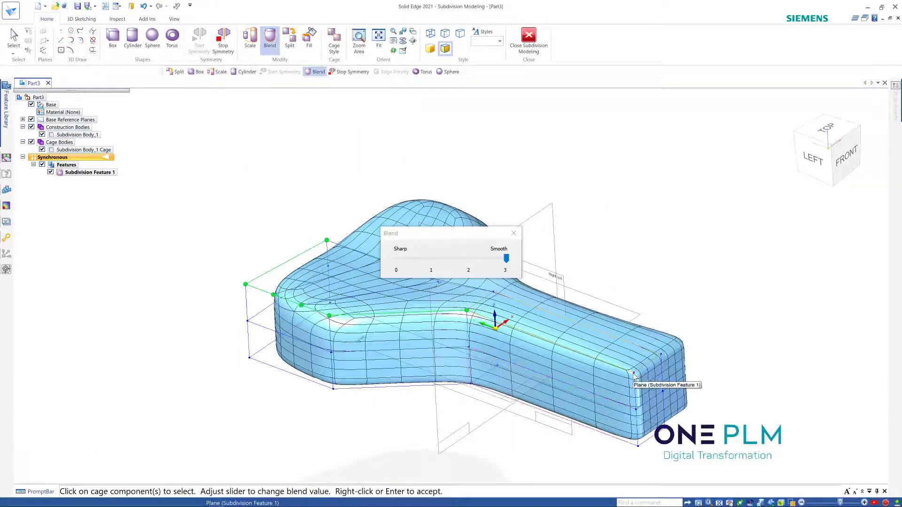
scroll(639, 369, up, 5)
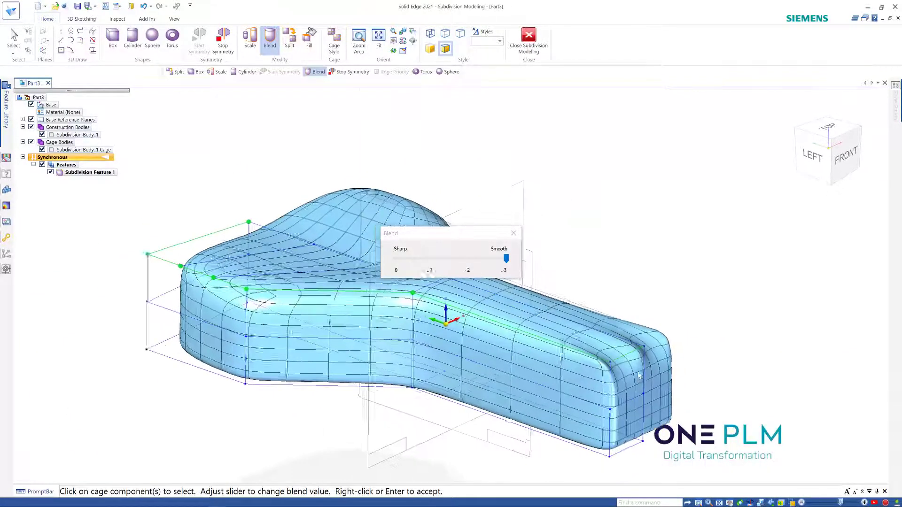
click(577, 347)
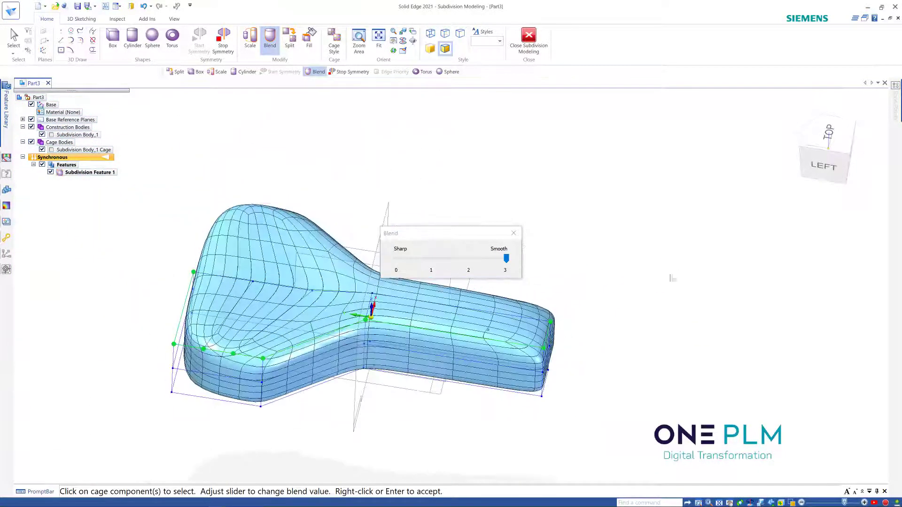
Add the vertical cage edges at the front left corner to the blend at value 3, accept and end blending.
scroll(548, 320, up, 3)
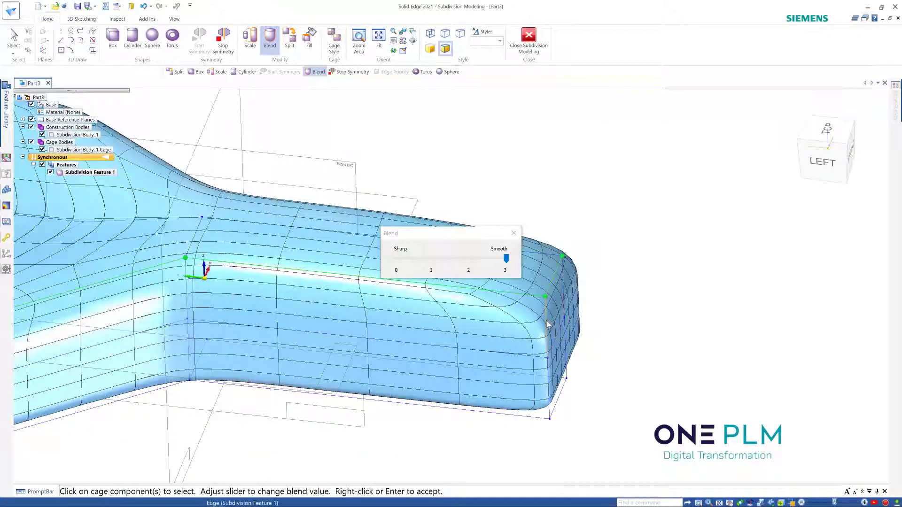
click(548, 324)
middle_drag(545, 450, 519, 472)
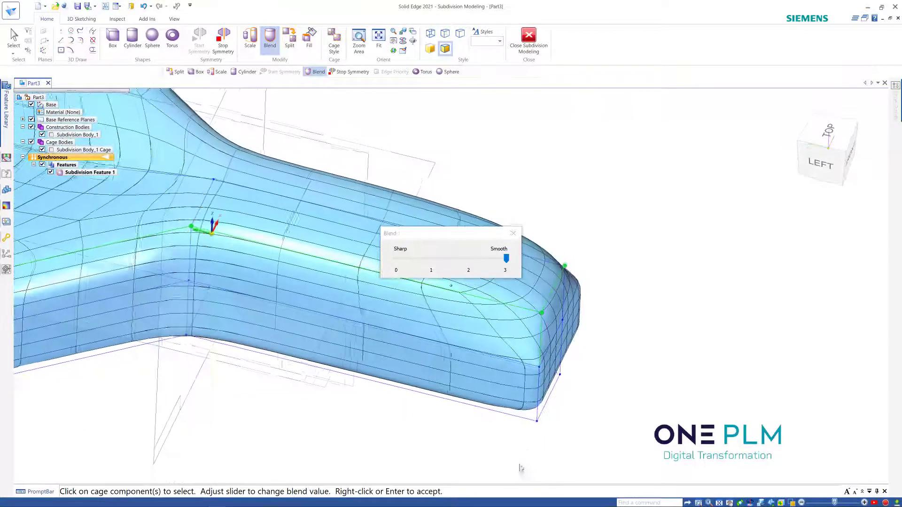
scroll(611, 397, down, 5)
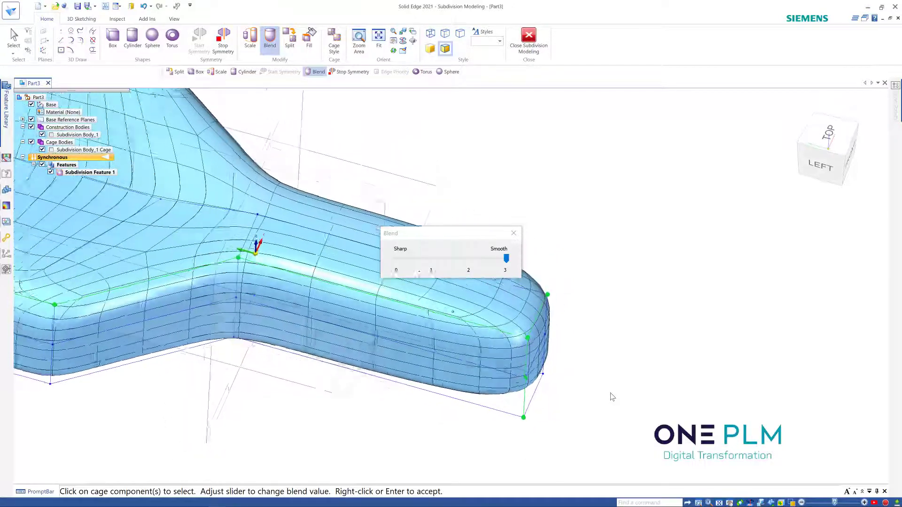
middle_drag(611, 397, 625, 282)
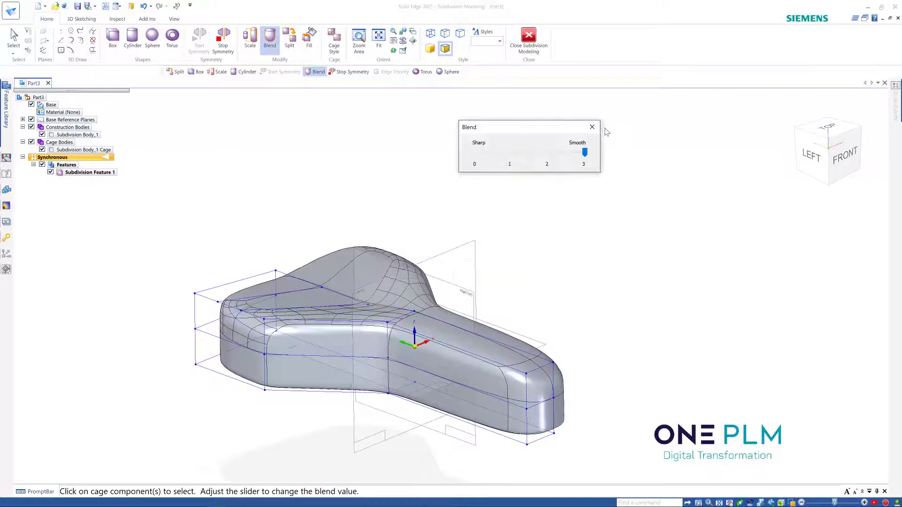
key(Escape)
Rotate the top cage face of the narrow front half about its centre edge by about 13 degrees so its outer edge drops.
middle_drag(562, 208, 346, 437)
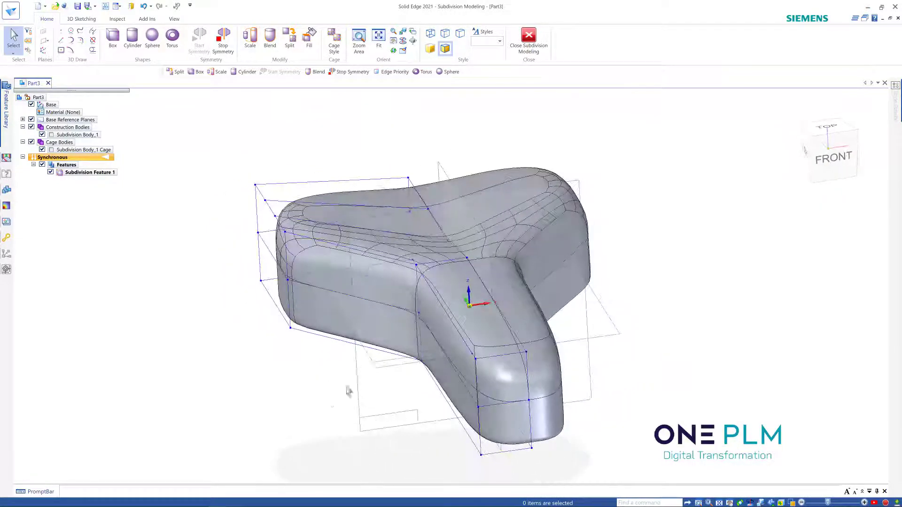
click(461, 296)
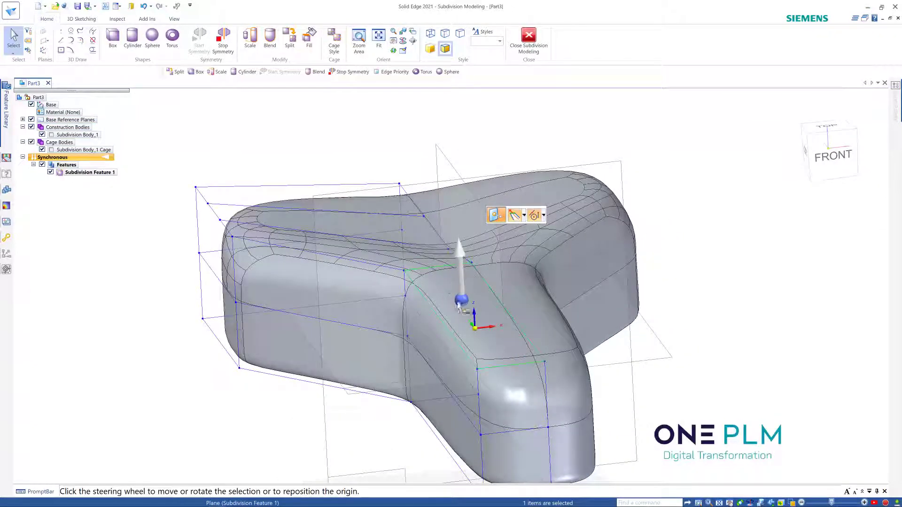
click(461, 300)
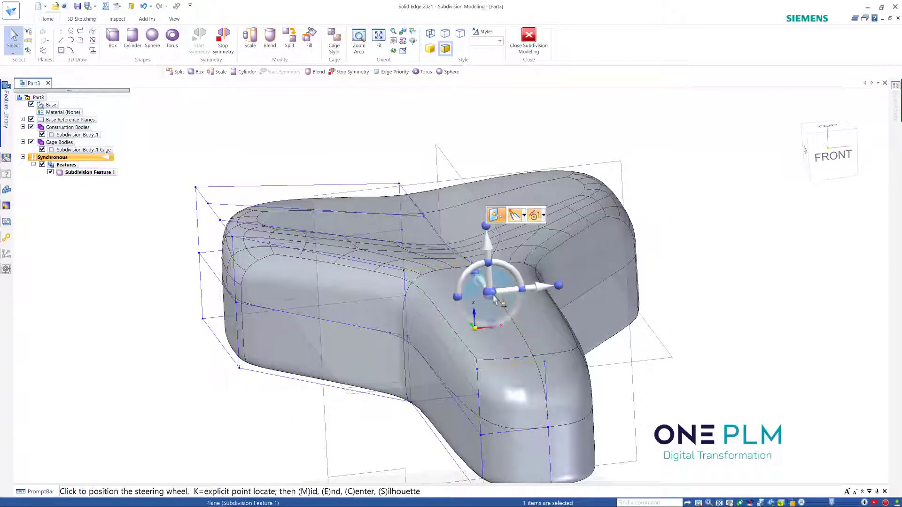
click(496, 298)
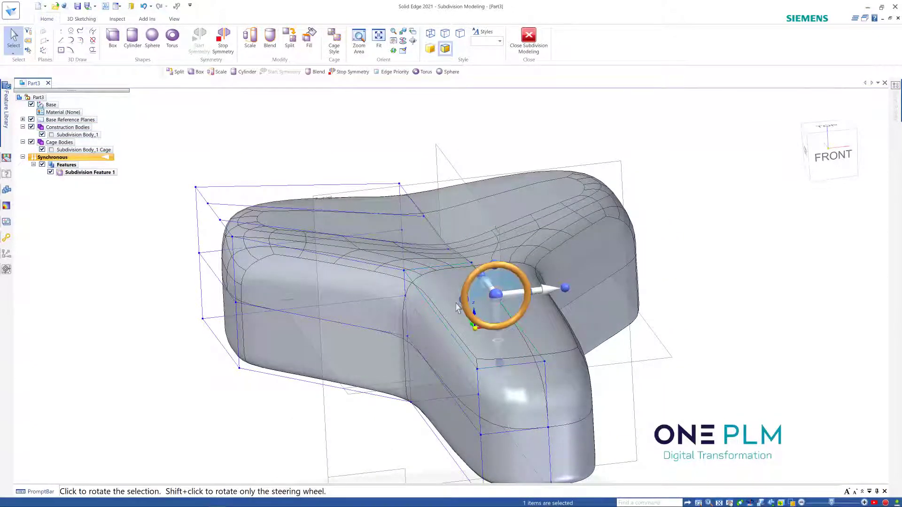
click(472, 310)
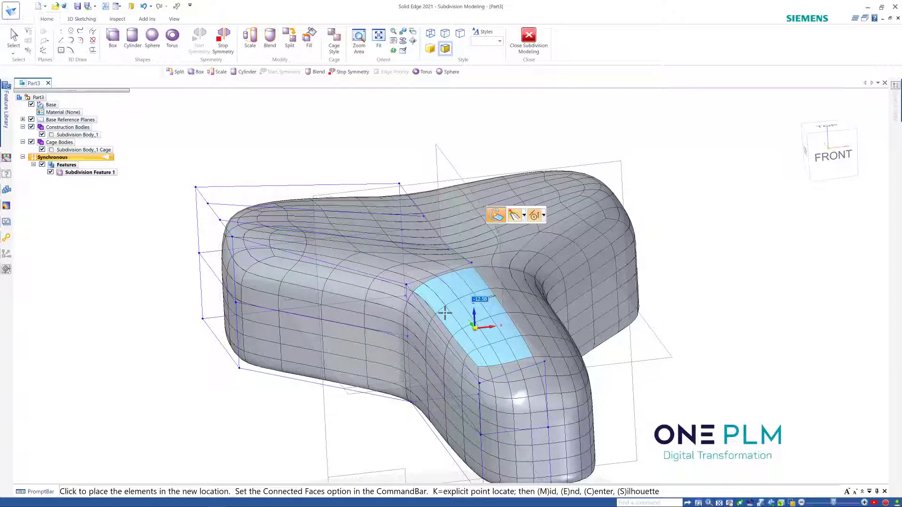
click(444, 313)
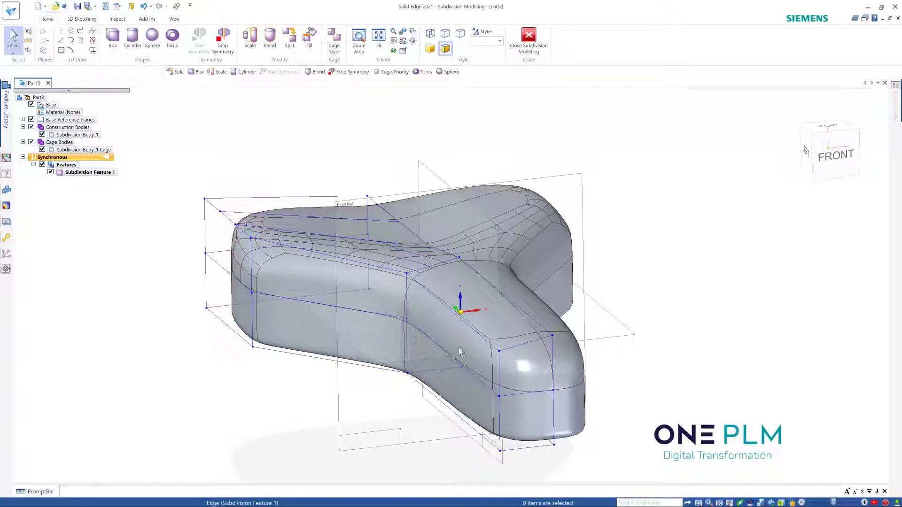
Rotate the upper left side cage face of the front half by 15 degrees about its lower edge, tilting its upper edge inward.
click(464, 347)
scroll(464, 357, up, 2)
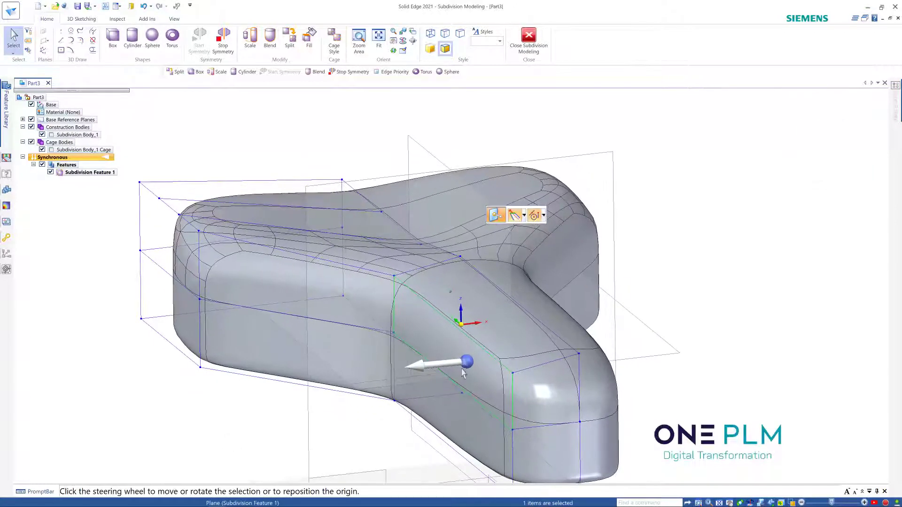
click(463, 368)
click(450, 376)
click(453, 342)
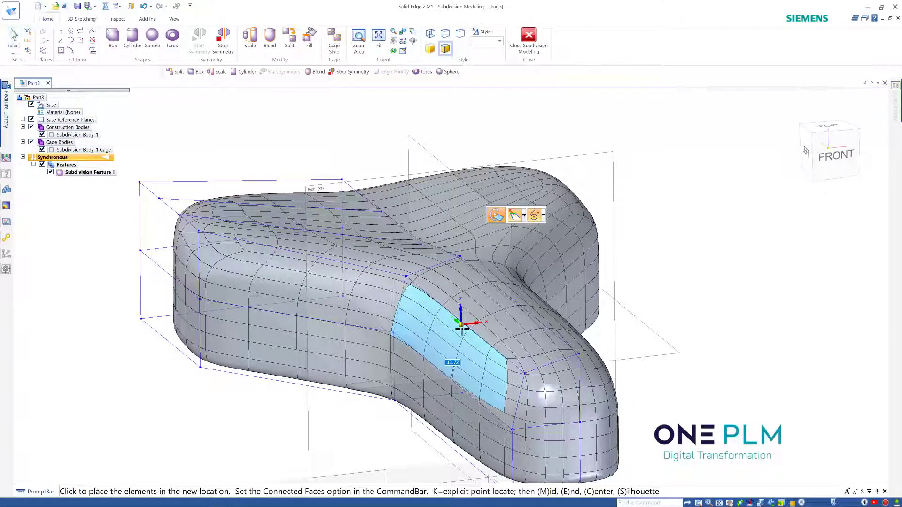
click(463, 328)
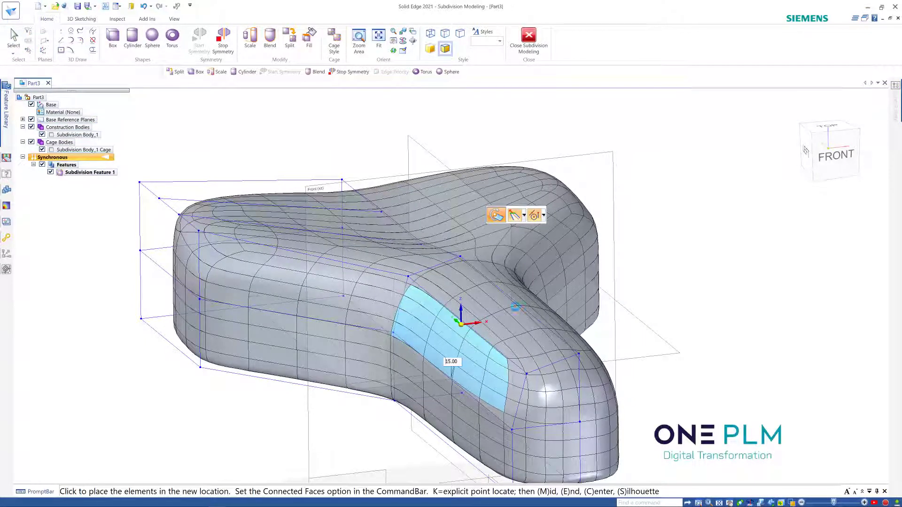
middle_click(687, 282)
middle_click(686, 282)
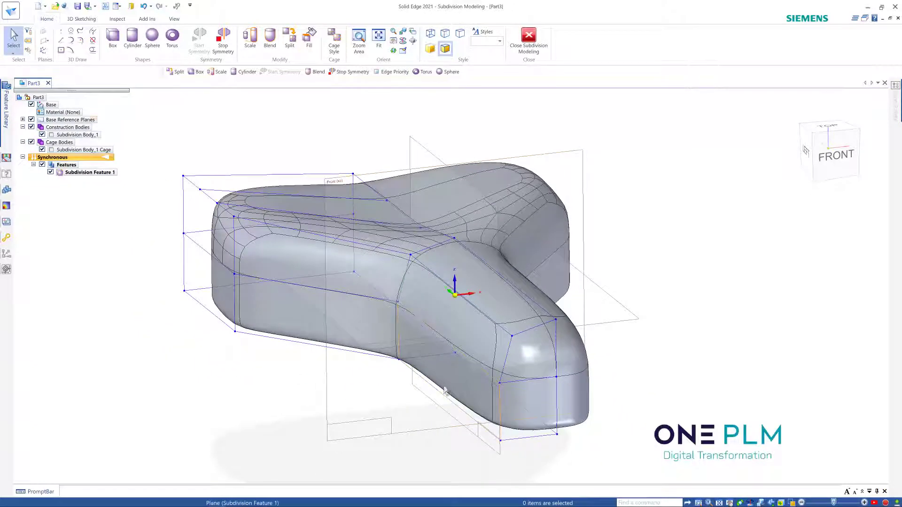
Rotate the lower left side cage face of the front half by about 9 degrees about its bottom edge, tilting its upper edge inward.
middle_drag(567, 386, 378, 342)
click(397, 366)
click(379, 343)
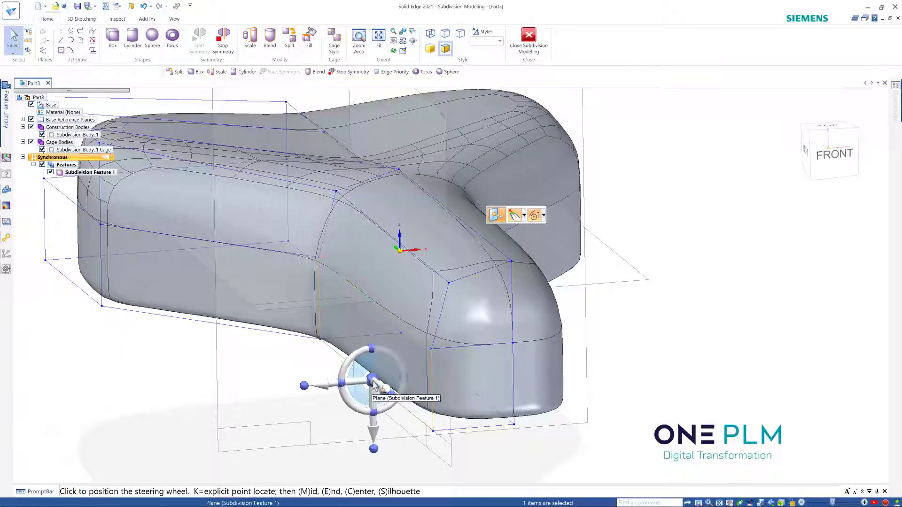
click(372, 379)
click(373, 395)
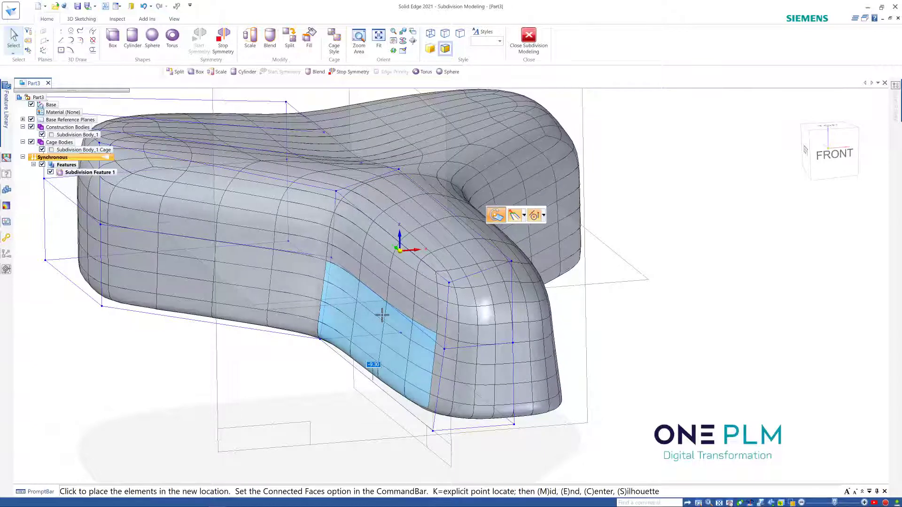
click(638, 302)
middle_drag(650, 369, 357, 399)
click(827, 143)
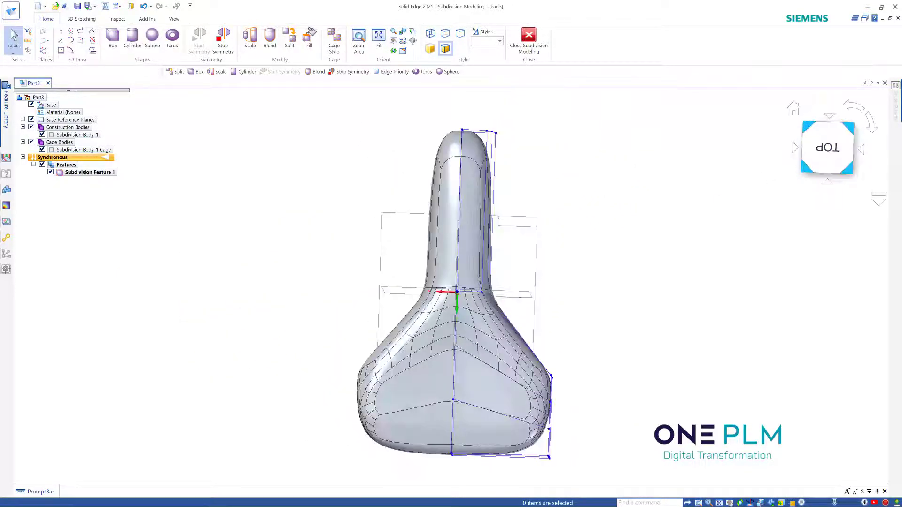
Move the centre of the upper rear cage edge inward toward the nose to form a notch in the saddle's rear outline.
drag(452, 412, 456, 409)
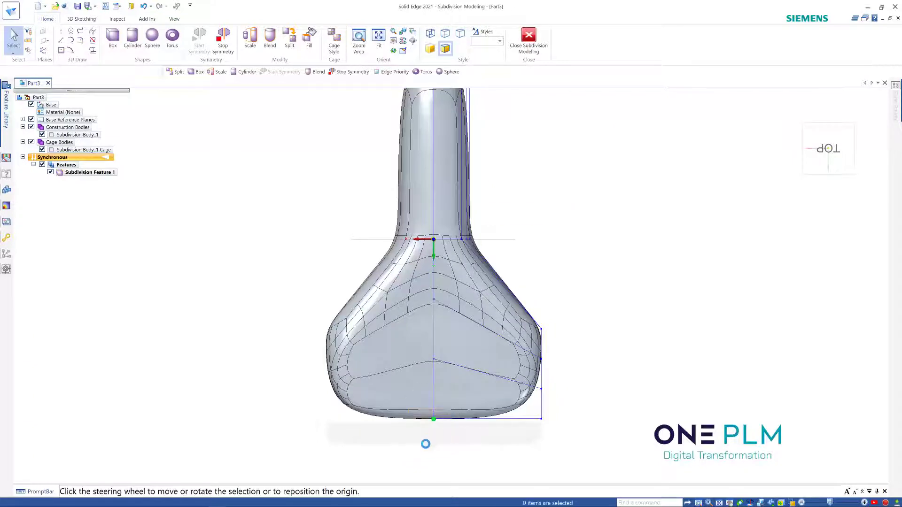
scroll(426, 444, up, 2)
click(437, 394)
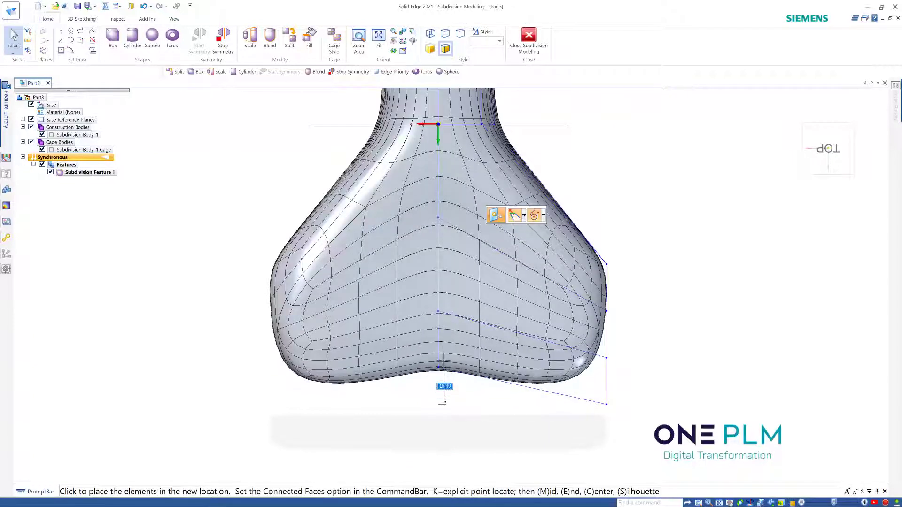
click(639, 345)
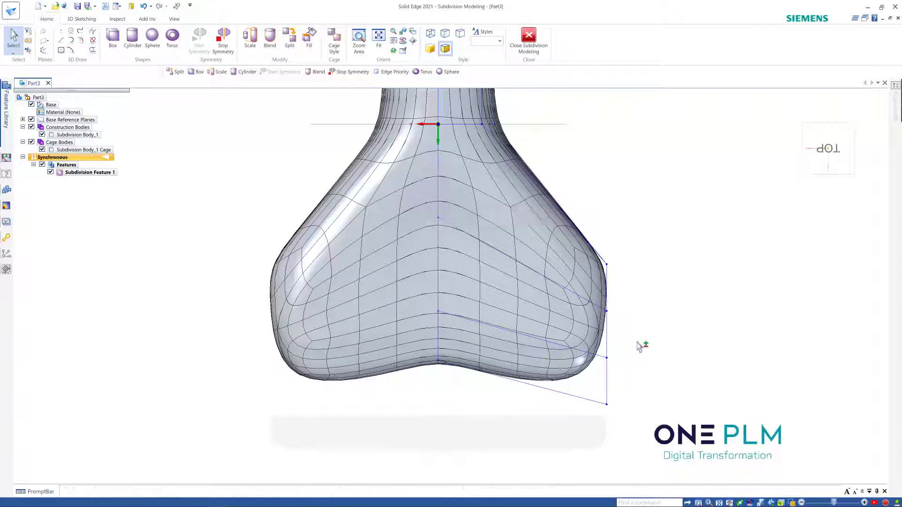
key(ctrl+i)
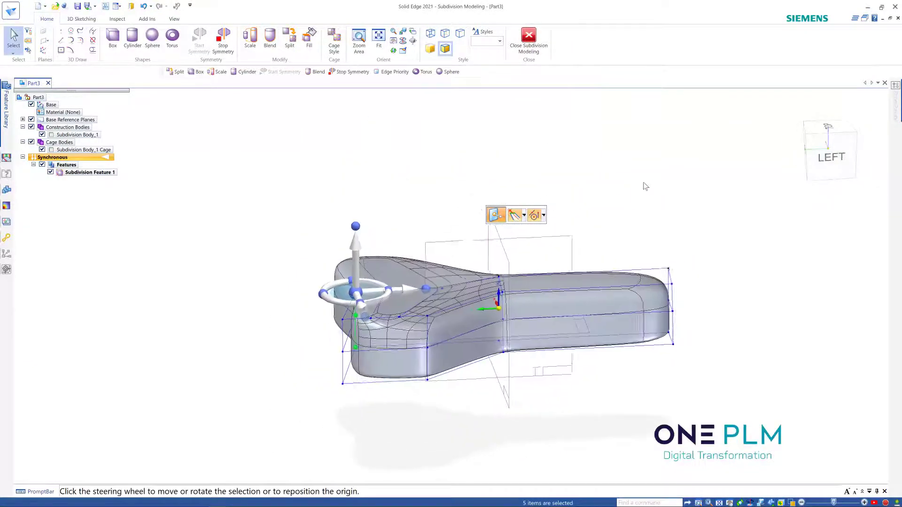
key(Escape)
key(ctrl+l)
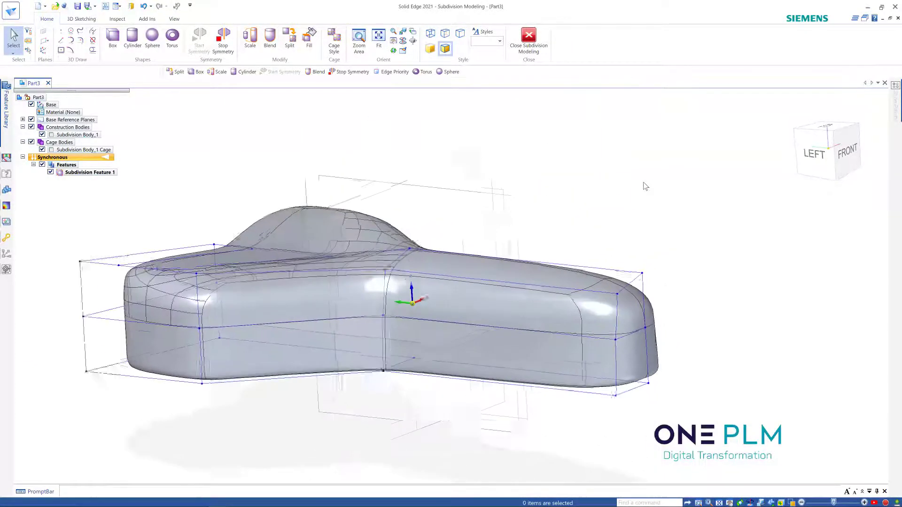
Split the top cage face of the narrow front half crosswise with 2 splits and leave the Split command.
middle_drag(628, 201, 508, 297)
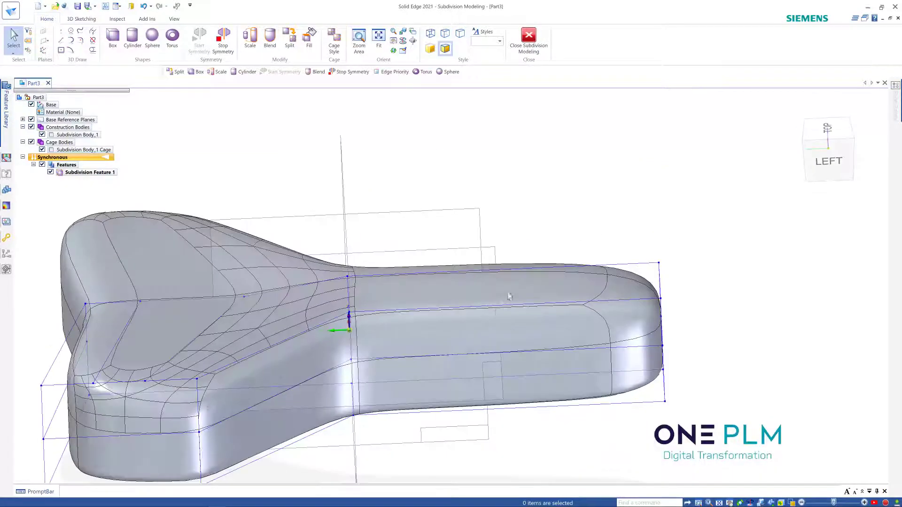
middle_drag(596, 288, 465, 281)
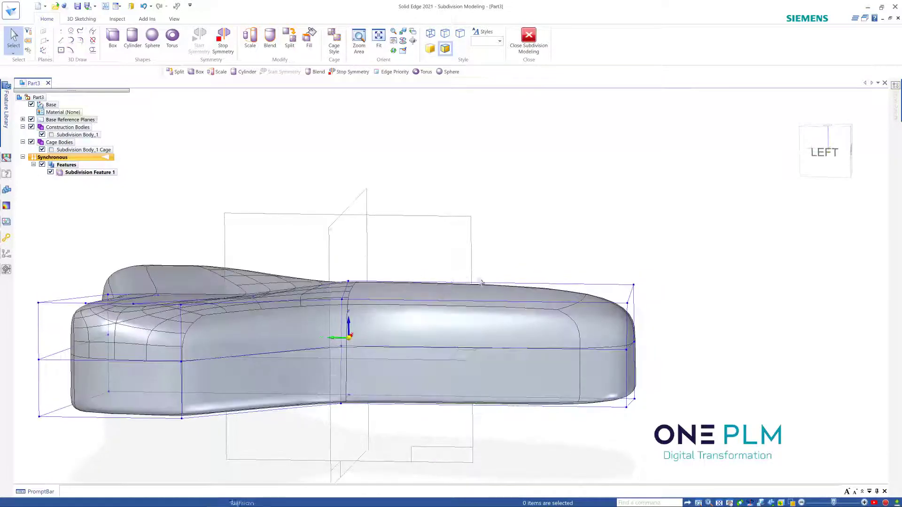
middle_drag(613, 320, 423, 155)
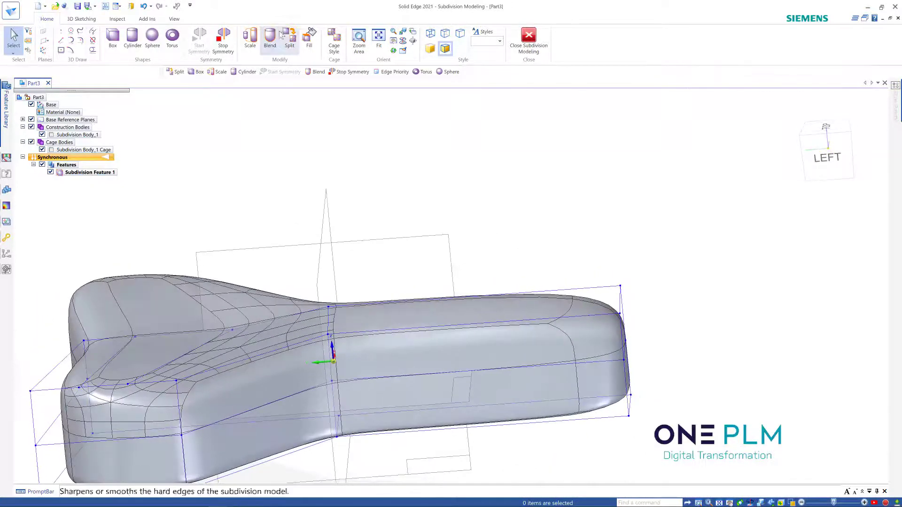
click(289, 40)
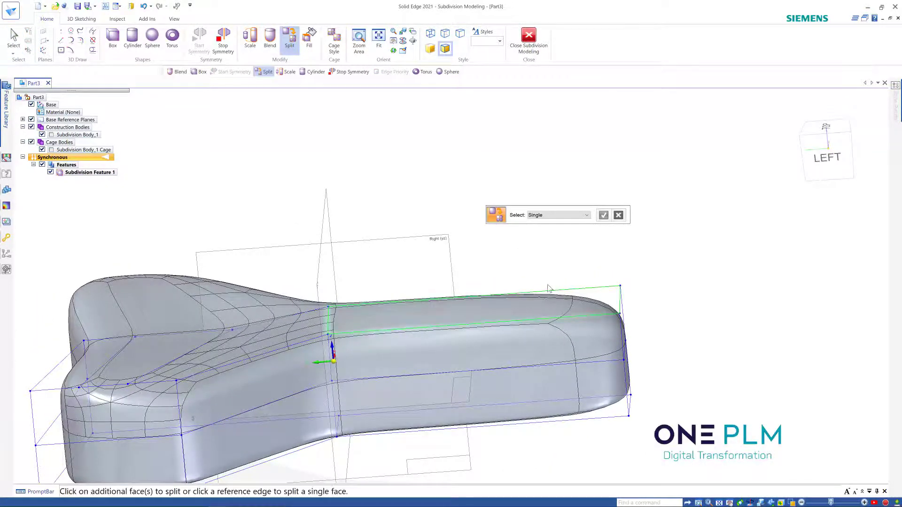
click(549, 295)
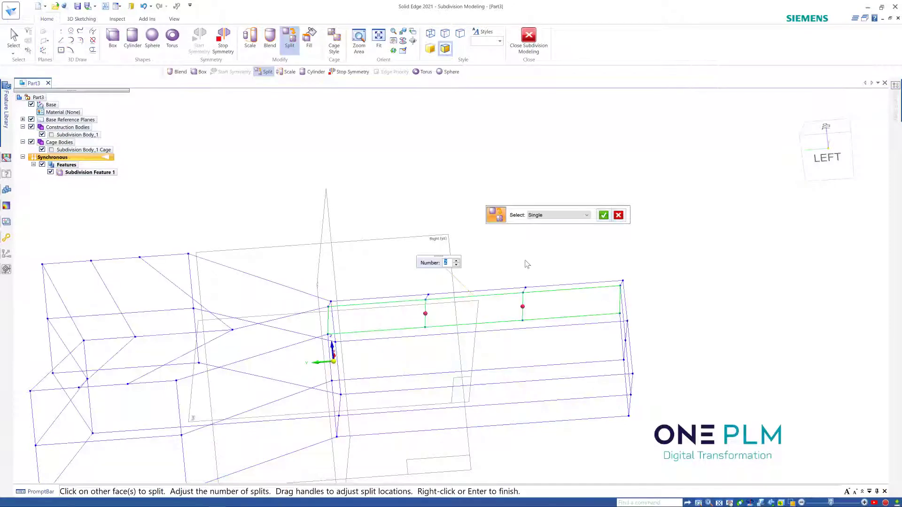
click(603, 216)
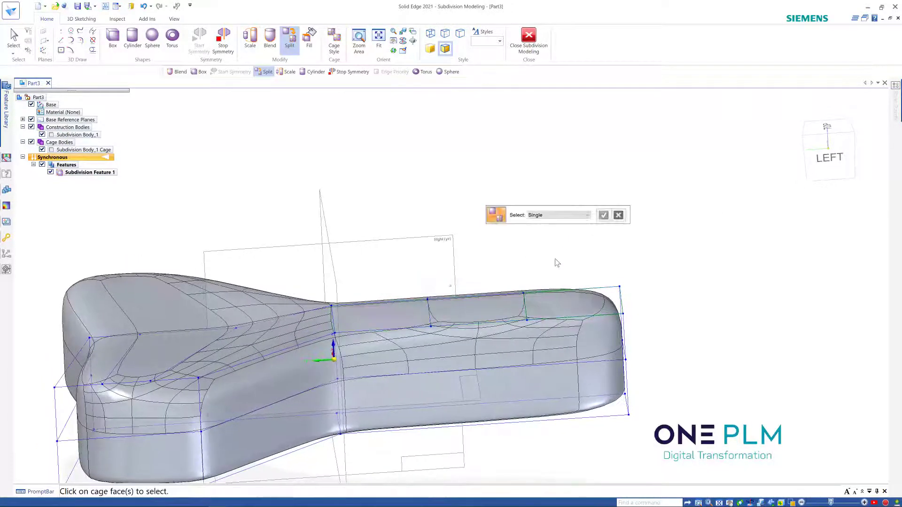
scroll(557, 262, up, 5)
key(Escape)
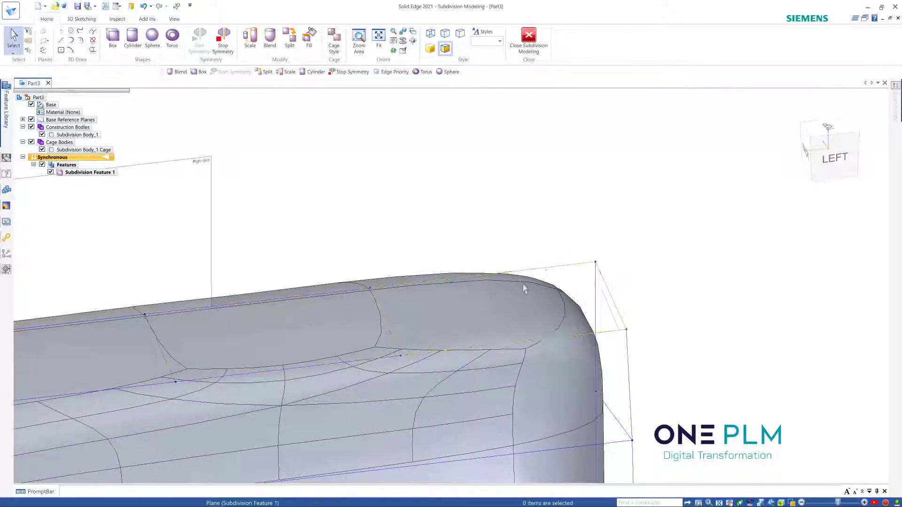
Lower the top cage edge at the nose's front end by about 9.7 mm.
drag(559, 245, 650, 363)
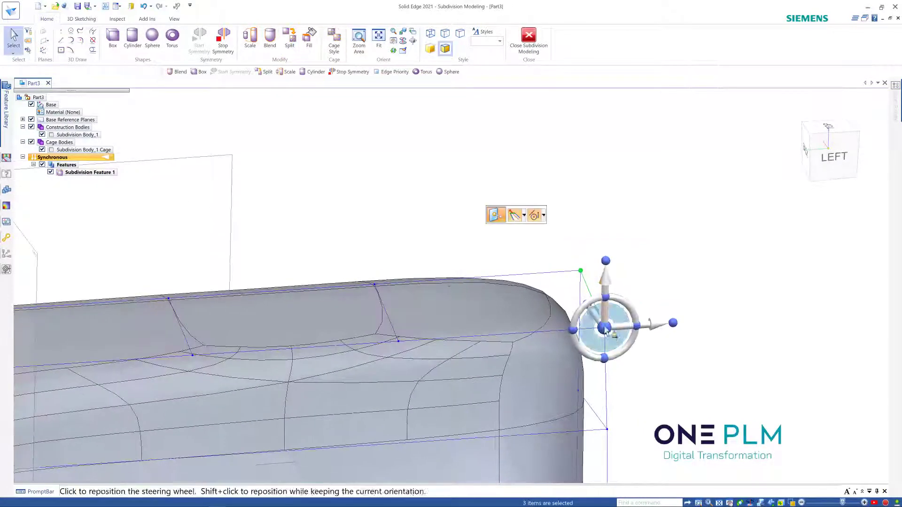
click(606, 331)
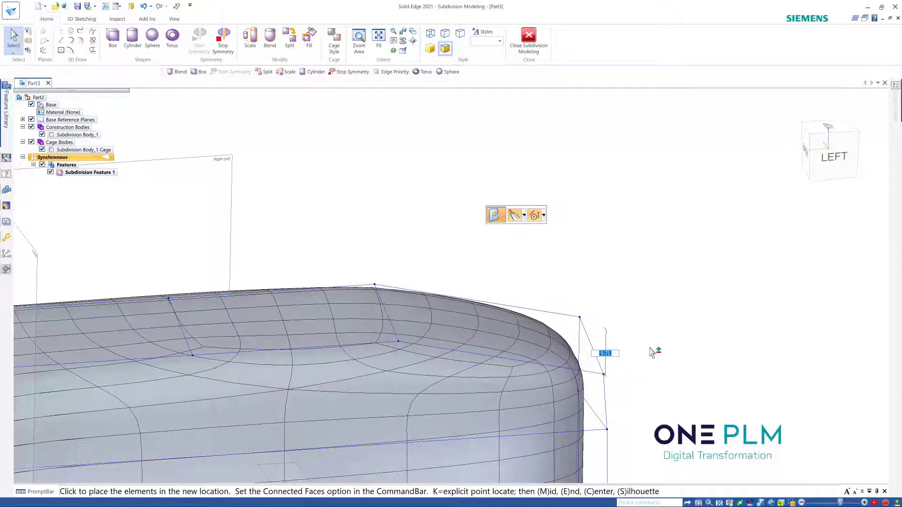
click(622, 320)
key(ctrl+l)
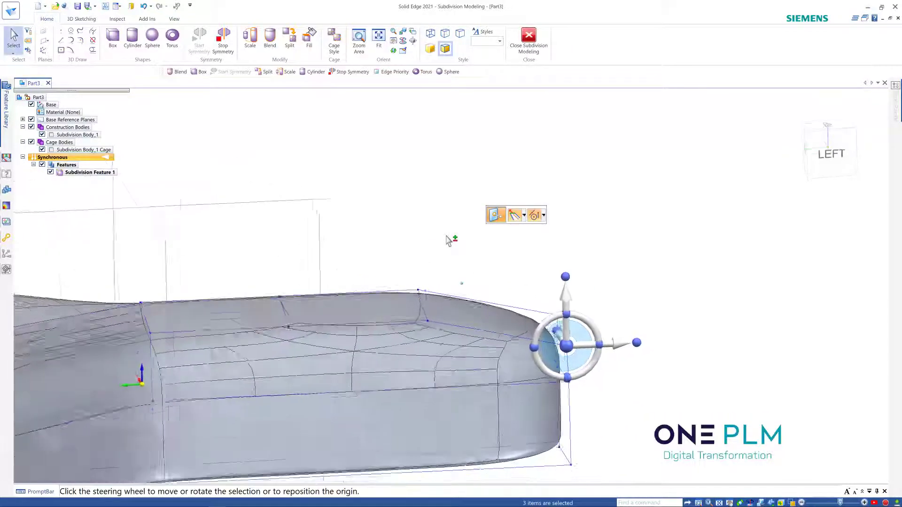
Lower the crosswise split edge nearest the nose by about 4.2 mm to continue the downward slope.
ctrl+drag(447, 333, 449, 334)
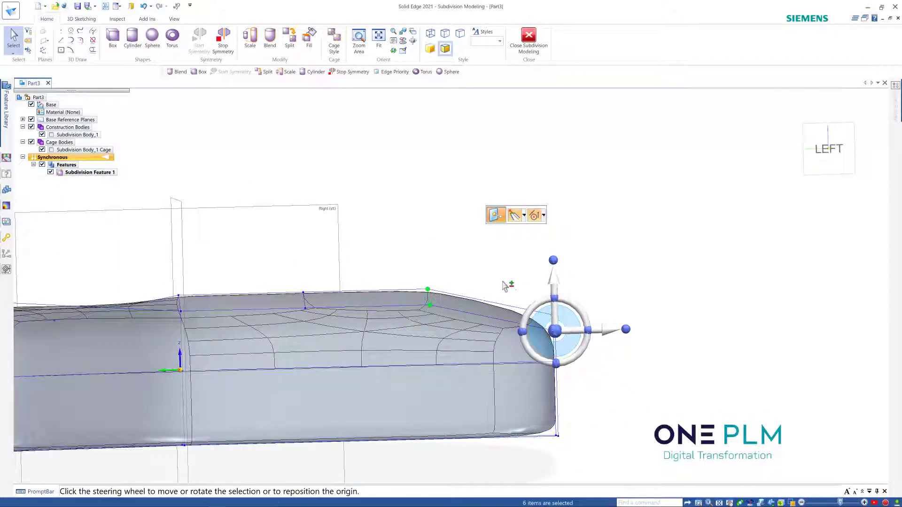
click(471, 278)
click(430, 306)
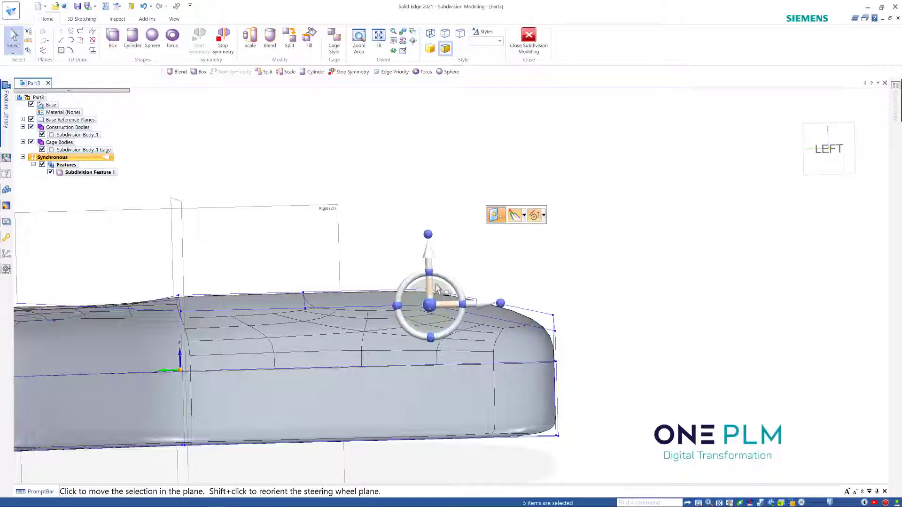
click(430, 308)
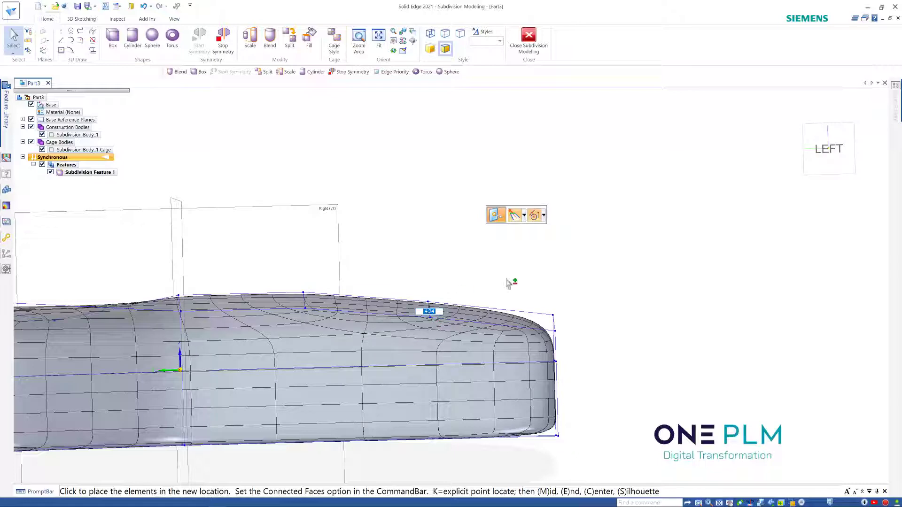
click(481, 274)
middle_drag(635, 328, 551, 285)
key(Escape)
Move the nose's top front cage edge rearward by 5 mm to slope the front end.
click(526, 353)
key(Escape)
drag(586, 338, 592, 351)
middle_drag(624, 314, 619, 323)
click(568, 334)
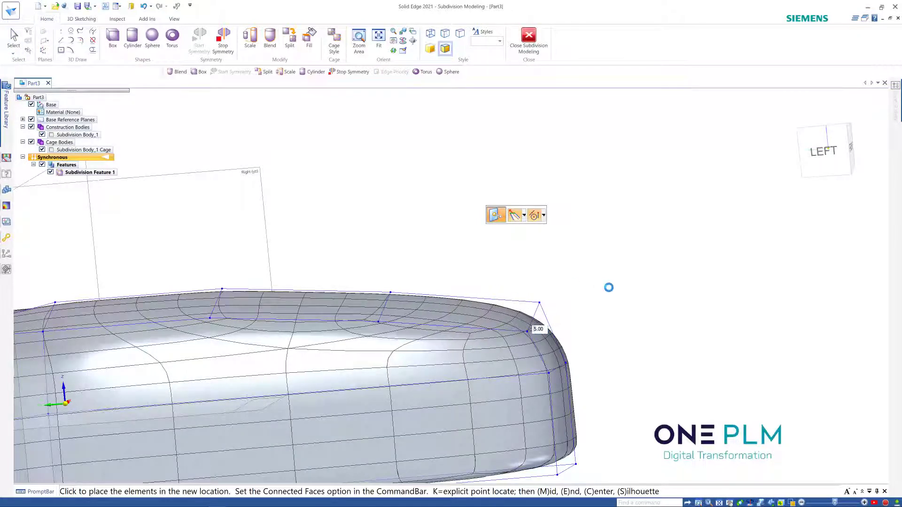
click(602, 327)
middle_drag(616, 317, 621, 311)
click(601, 274)
middle_drag(601, 273, 600, 272)
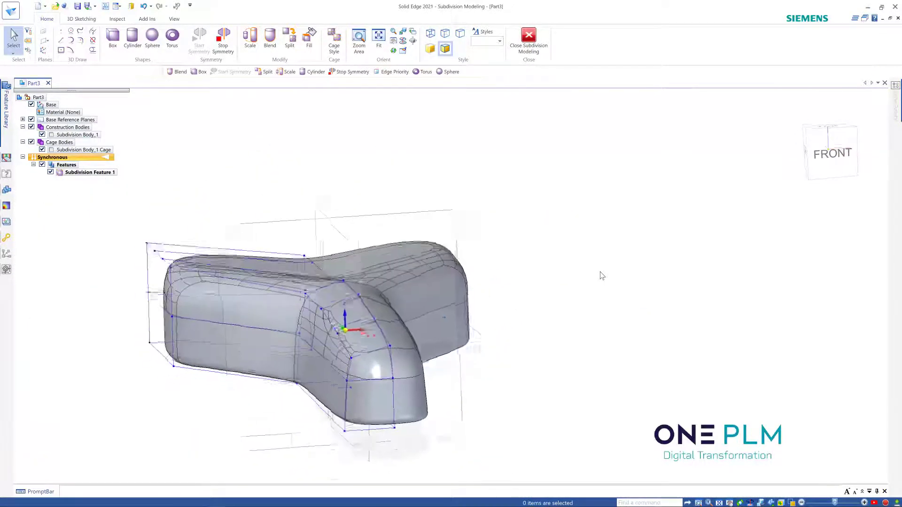
Select all cage components along the symmetry centre line, blend them at value 3 and end blending.
scroll(358, 288, up, 4)
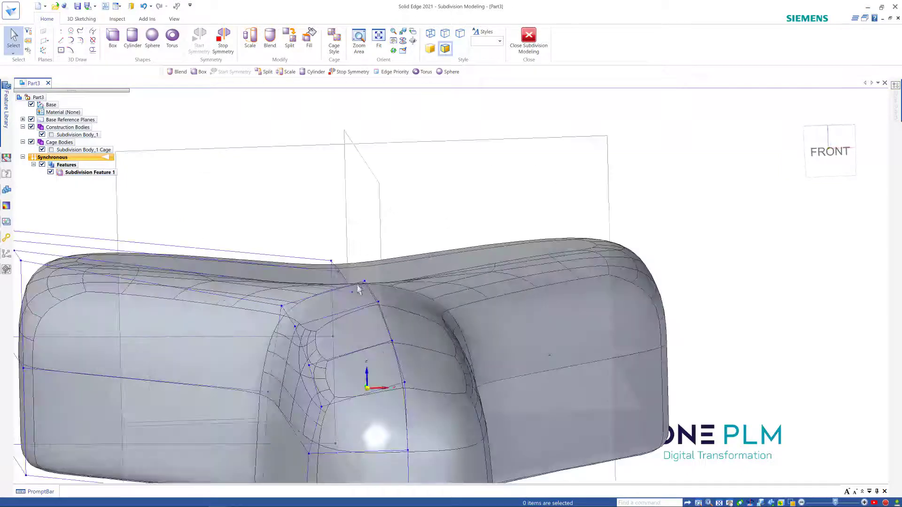
scroll(358, 288, up, 2)
scroll(396, 371, down, 6)
middle_drag(412, 272, 425, 271)
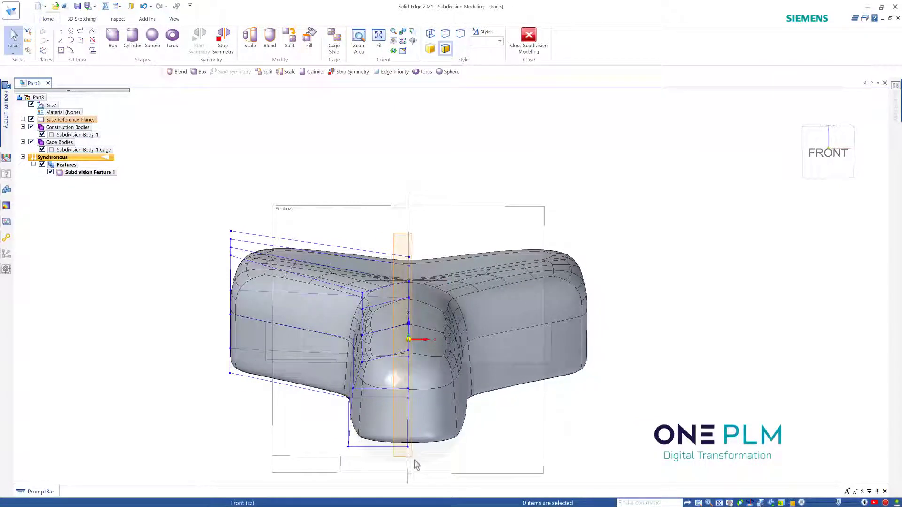
drag(393, 458, 432, 209)
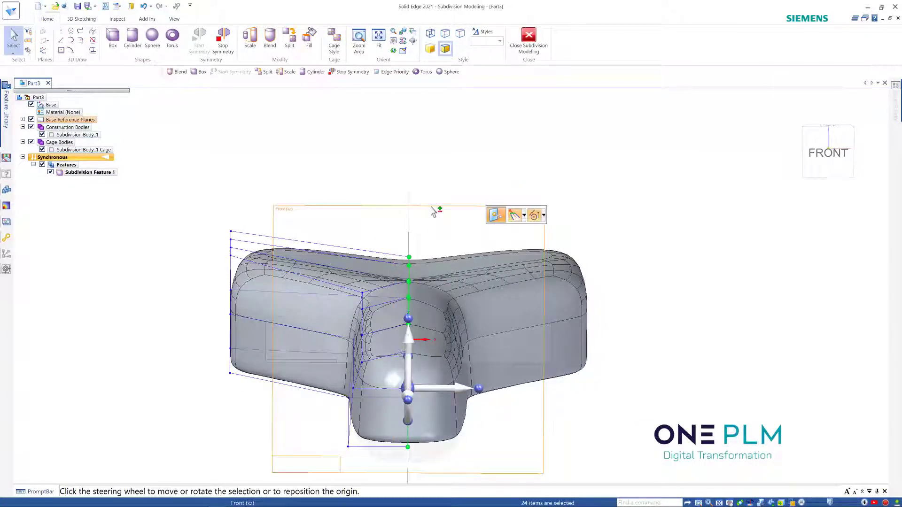
click(269, 40)
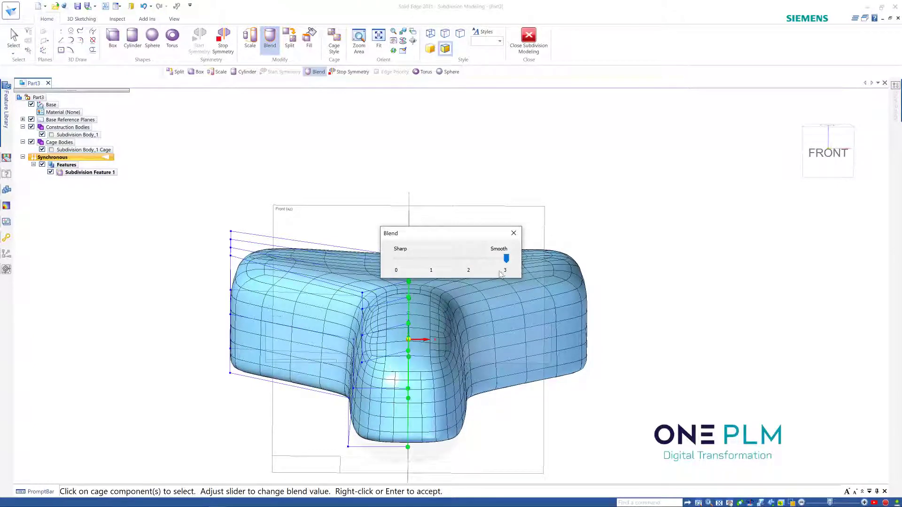
click(512, 231)
middle_drag(520, 160, 647, 241)
key(Escape)
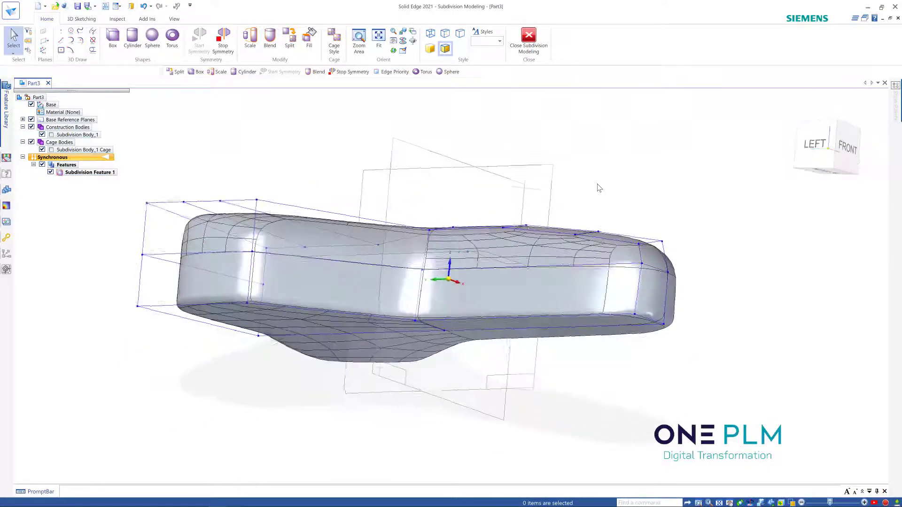
Finish subdivision modeling and transition the part to the ordered environment.
click(530, 40)
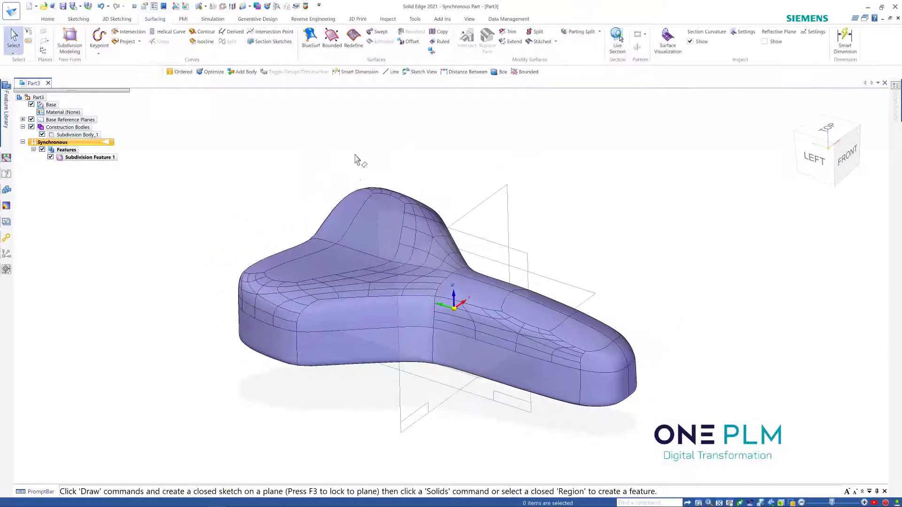
right_click(164, 175)
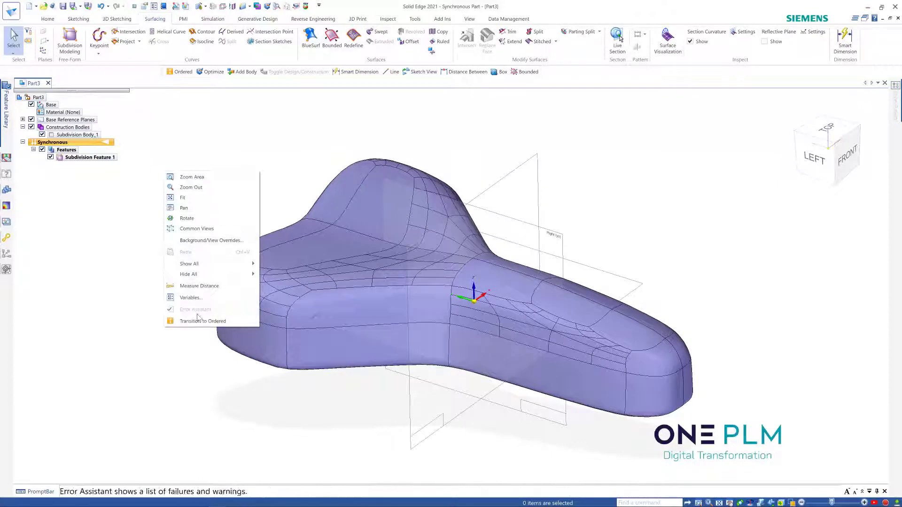
click(206, 319)
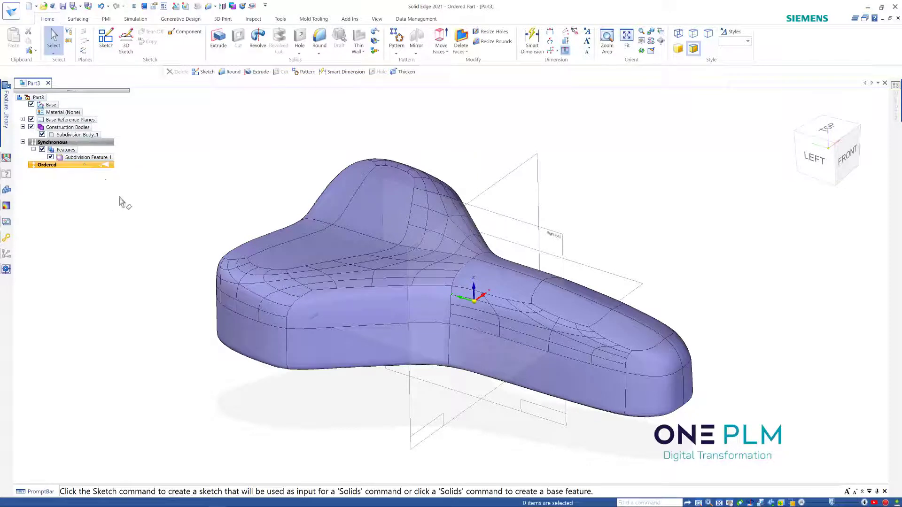
middle_drag(423, 185, 418, 193)
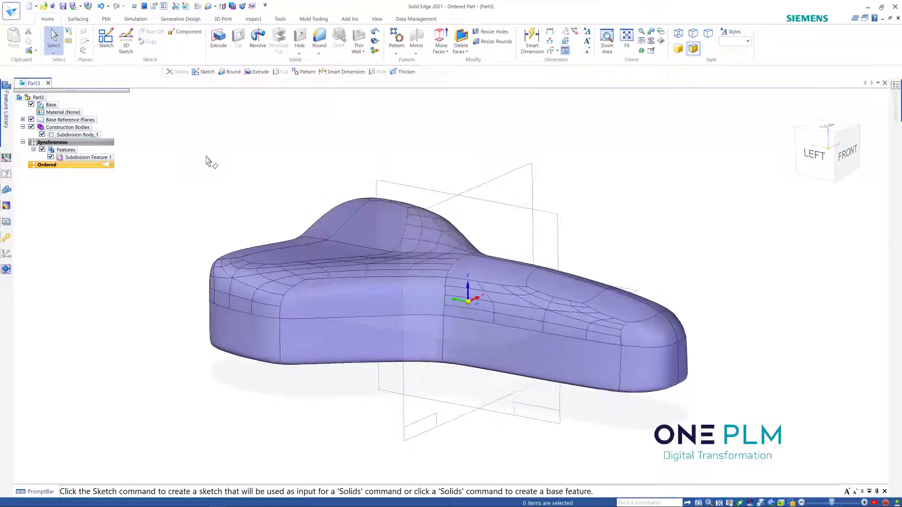
Start an Extrude on the Right (yz) plane and sketch a wavy curve through the saddle's lower half, extending past both ends.
click(219, 39)
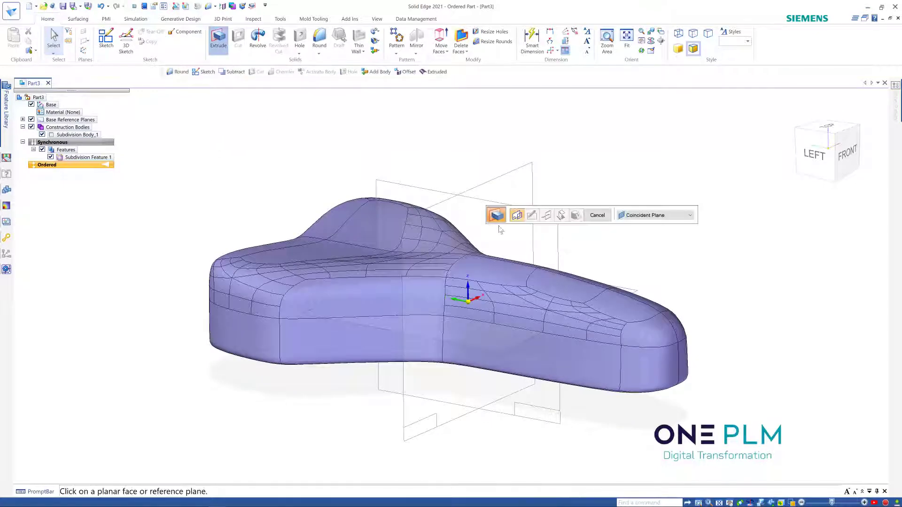
click(496, 235)
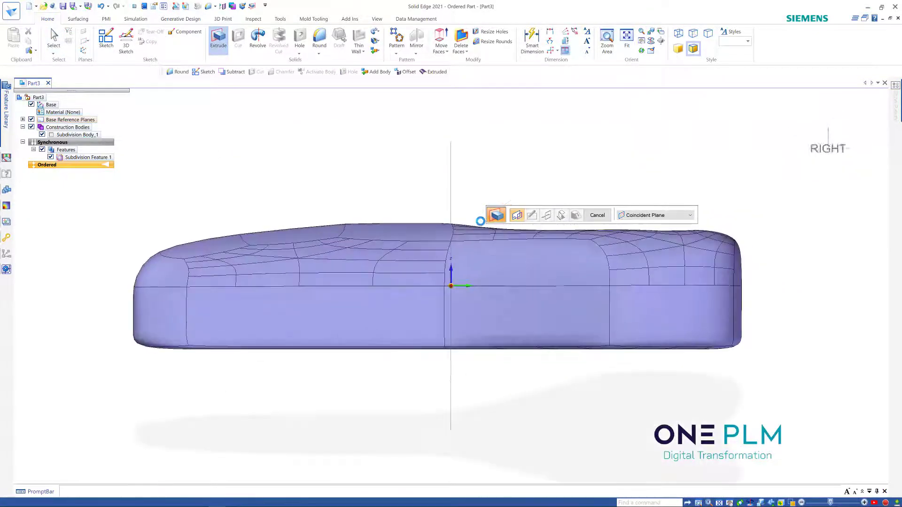
click(118, 41)
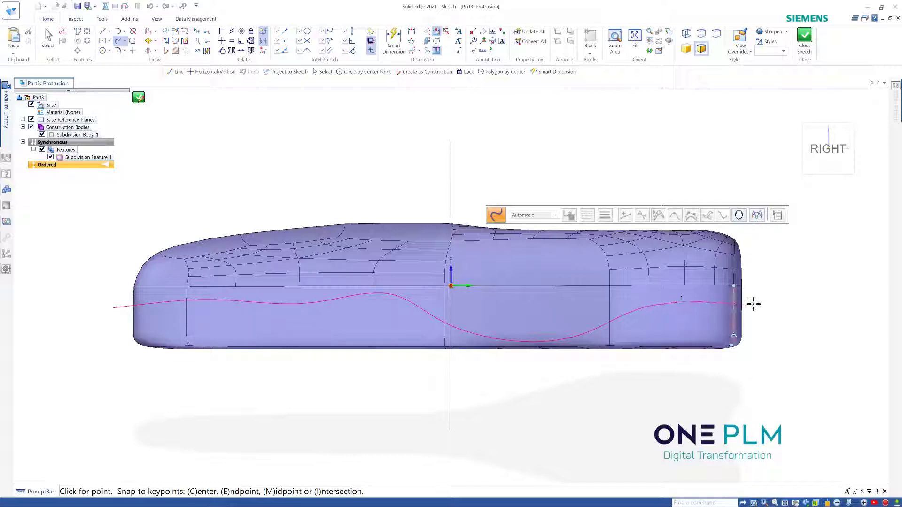
Close the wavy curve with two vertical lines and a horizontal line below the saddle, and finish the sketch.
click(102, 30)
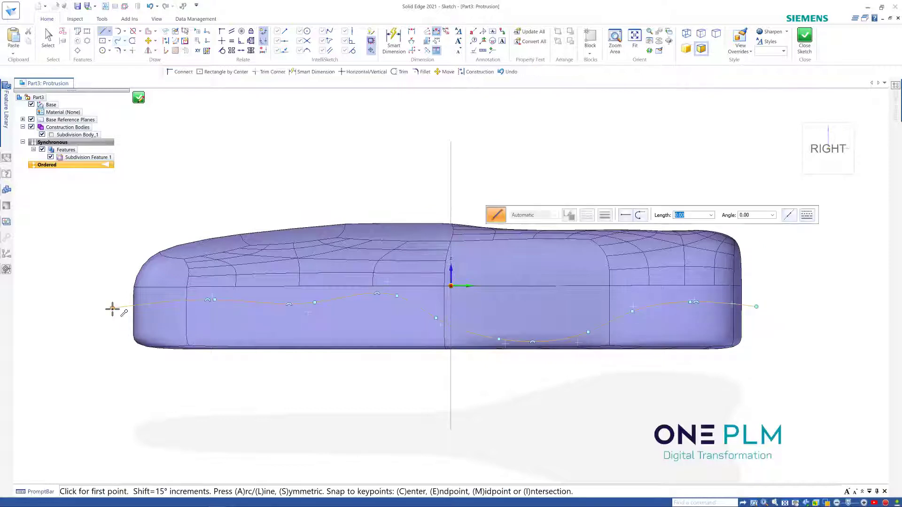
click(113, 308)
click(440, 401)
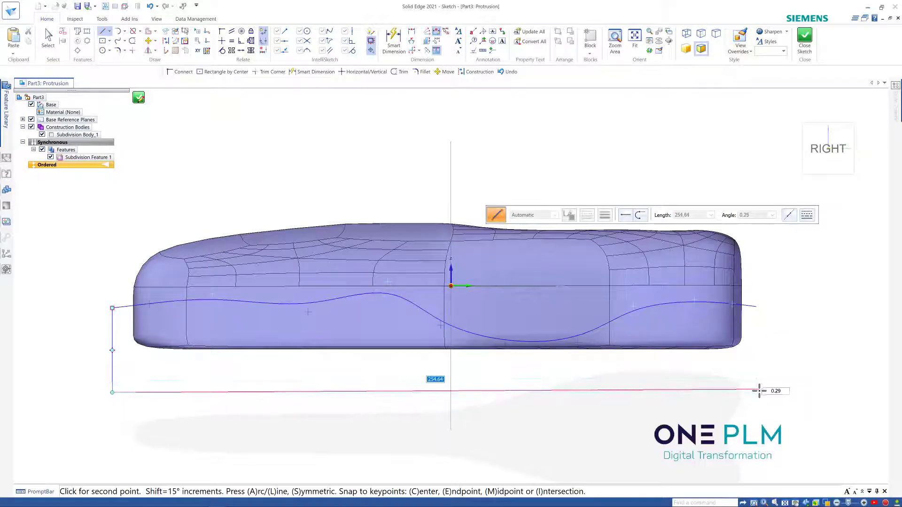
click(756, 393)
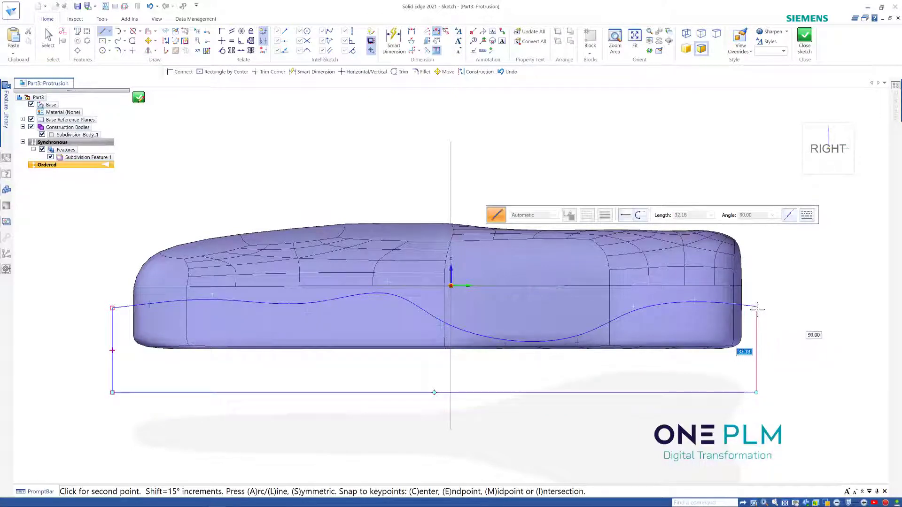
click(756, 306)
click(804, 45)
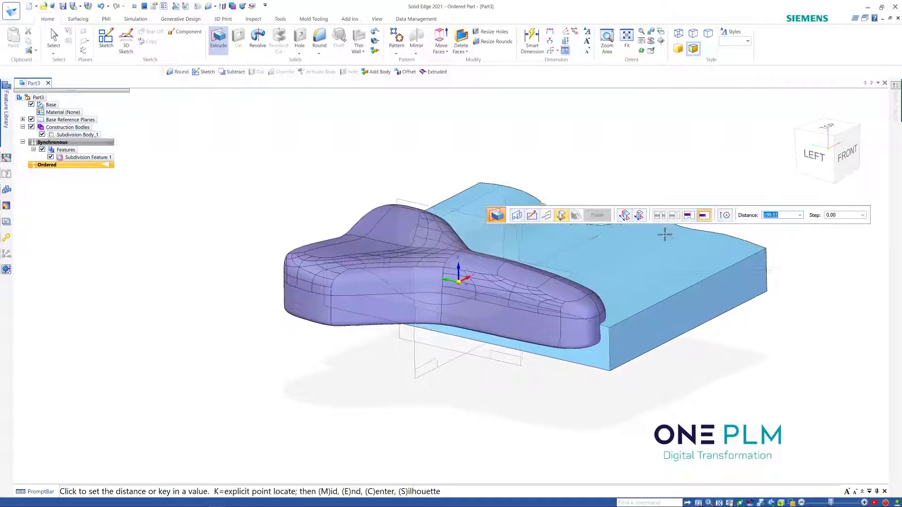
Extrude the closed profile symmetrically so the block extends past both sides of the saddle, and finish the feature.
click(634, 216)
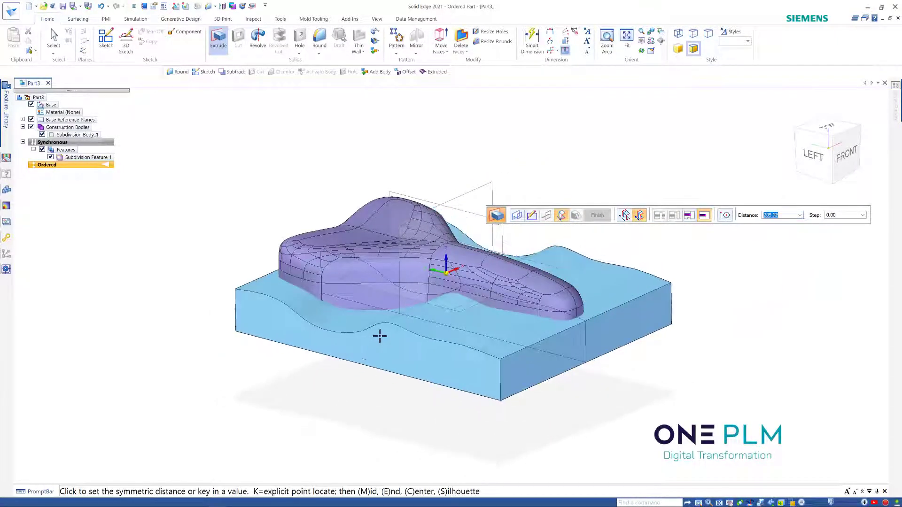
click(377, 336)
click(597, 215)
click(594, 216)
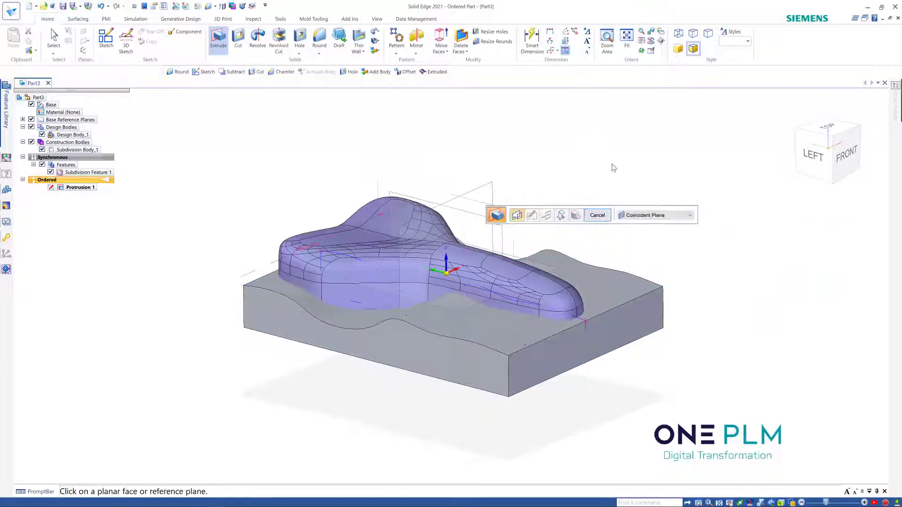
key(Escape)
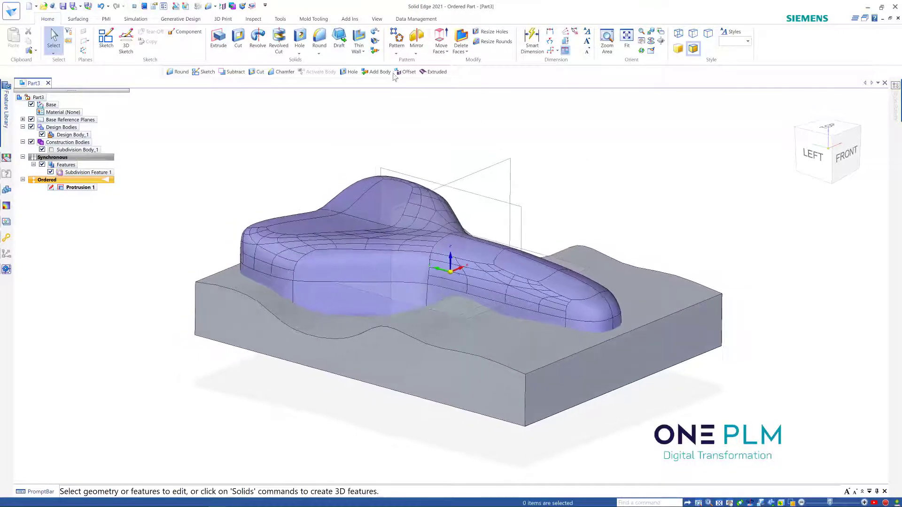
Subtract the extruded block from the saddle's subdivision body and exit the Subtract command.
click(375, 50)
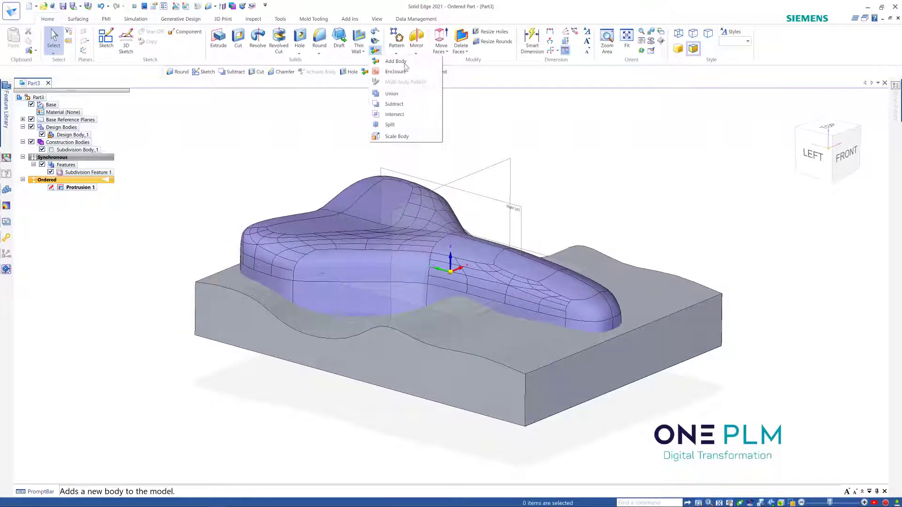
click(394, 104)
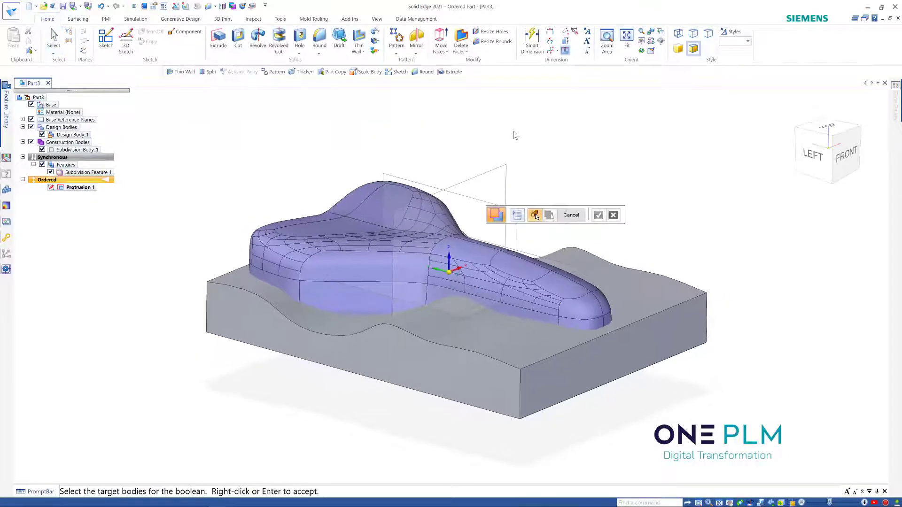
click(506, 258)
right_click(486, 141)
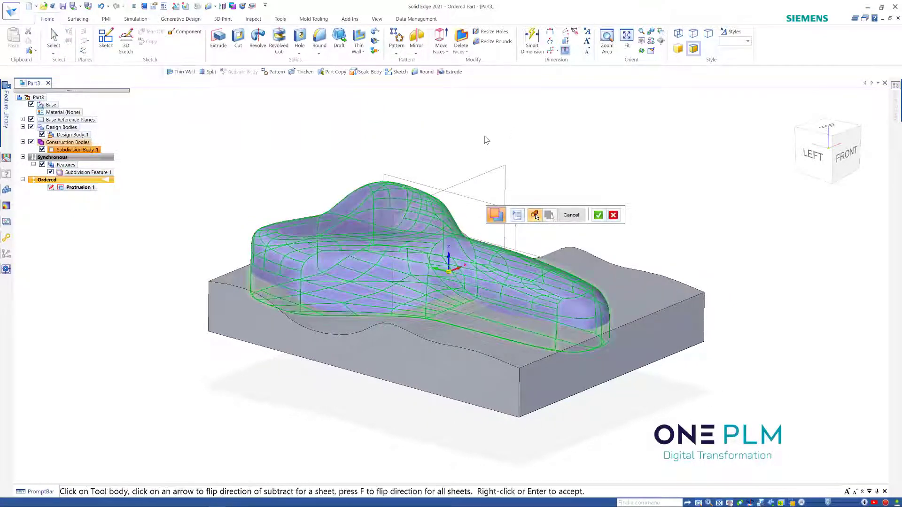
click(480, 339)
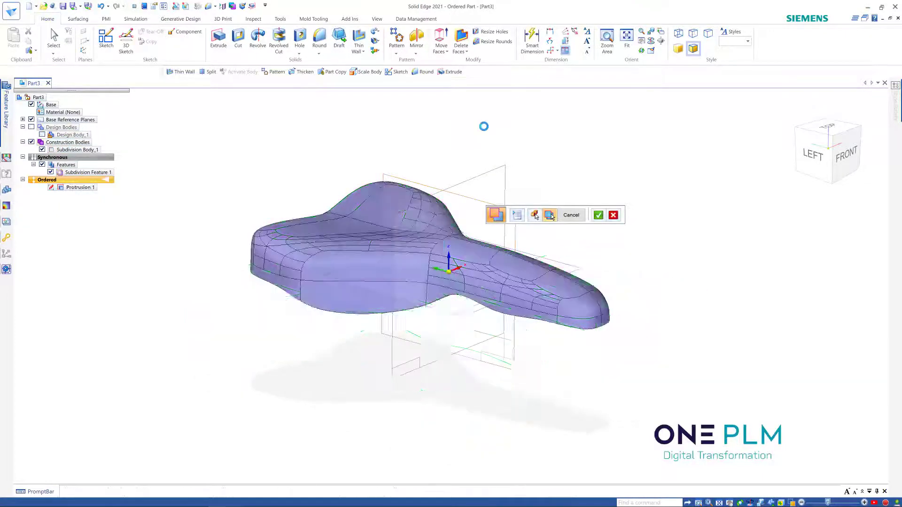
click(573, 218)
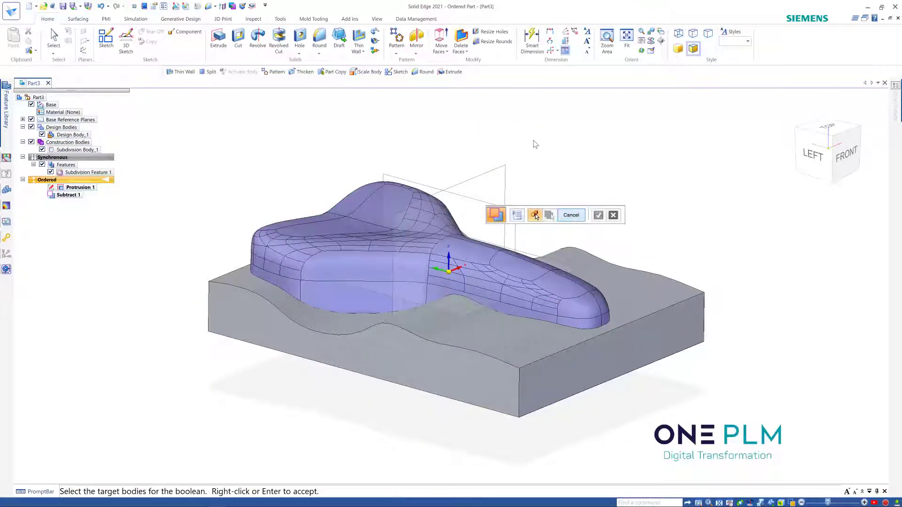
click(571, 215)
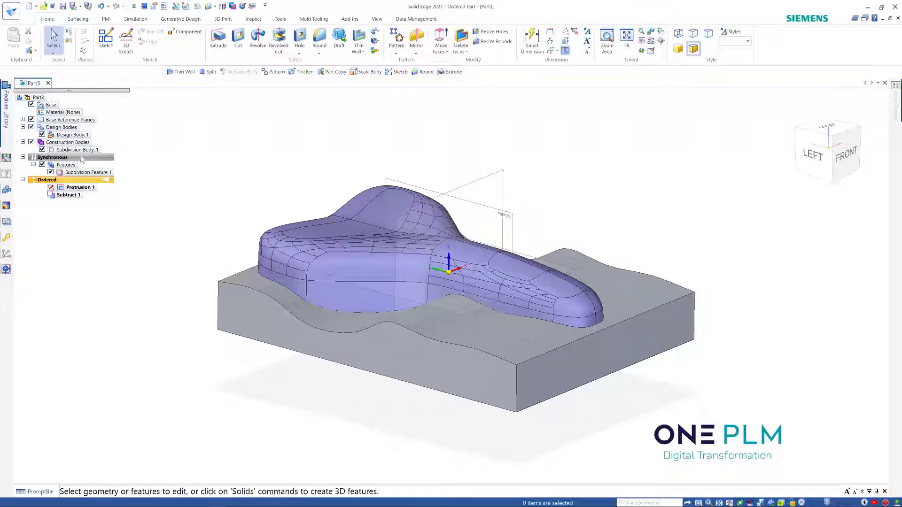
Toggle the extruded block Design Body_1 to a construction body and hide it.
click(69, 135)
right_click(70, 135)
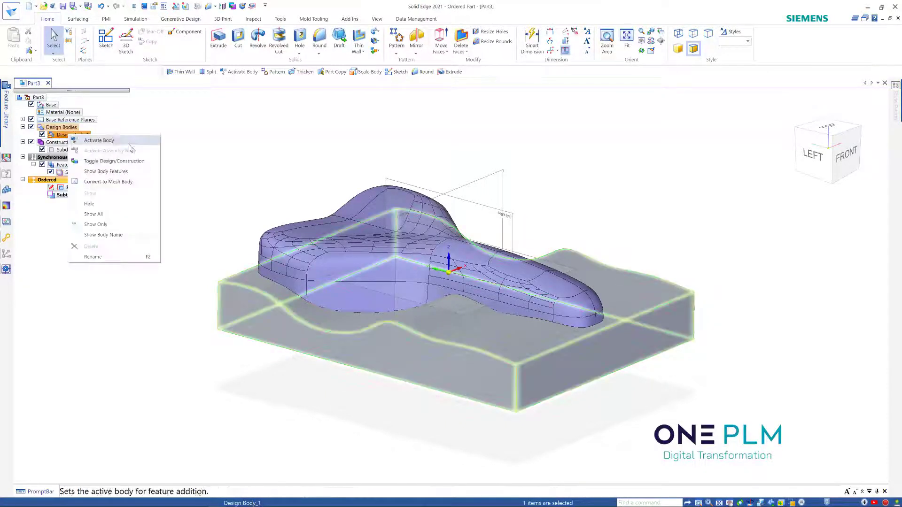
click(124, 161)
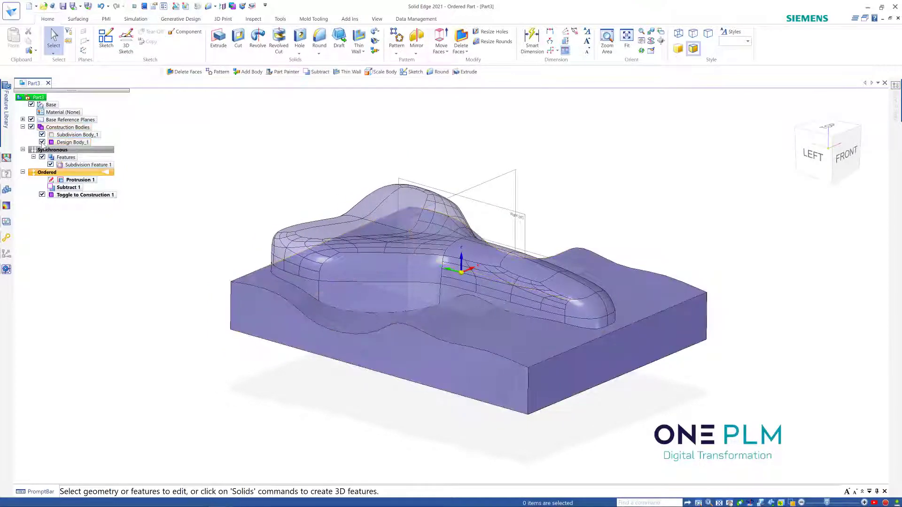
click(42, 142)
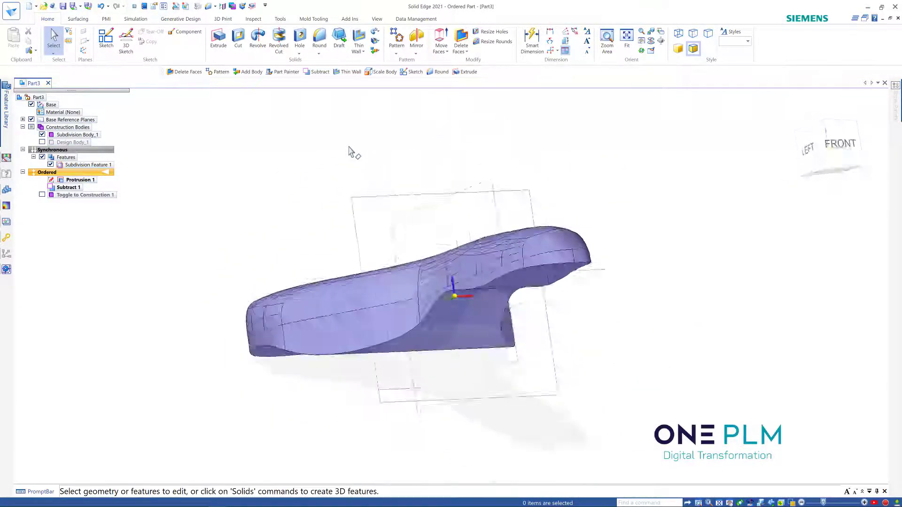
Hollow the saddle body with a Thin Wall of common thickness, leaving the curved underside face open.
click(358, 41)
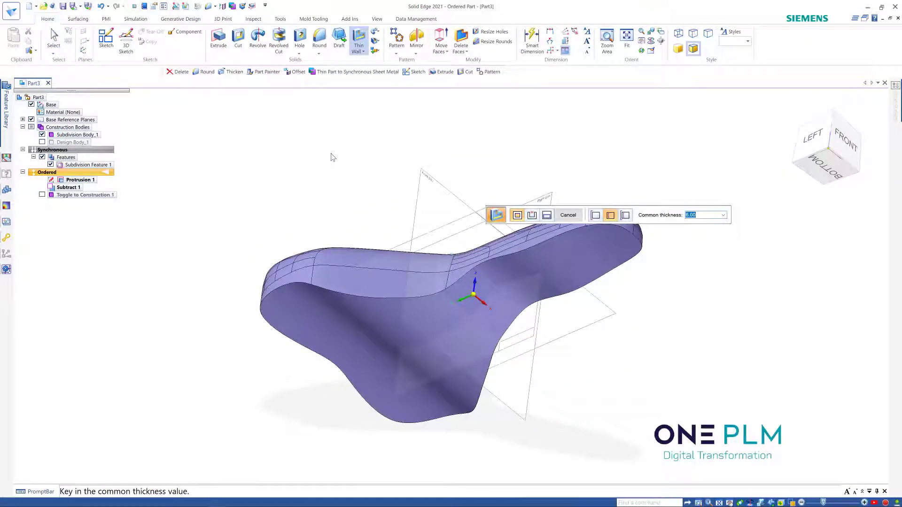
key(Return)
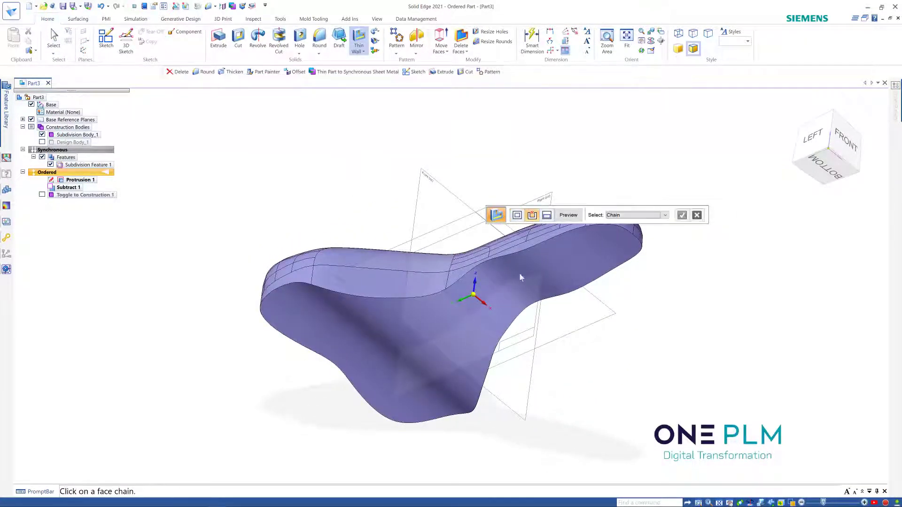
click(563, 278)
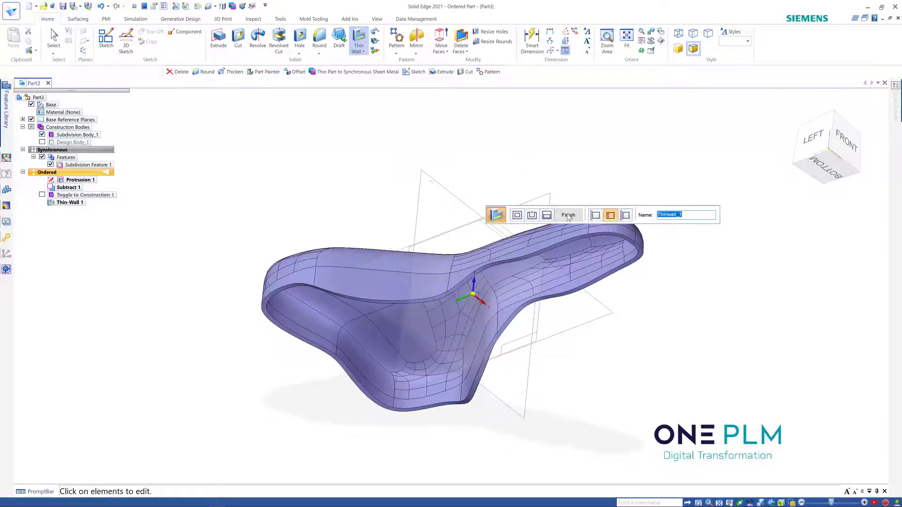
click(568, 215)
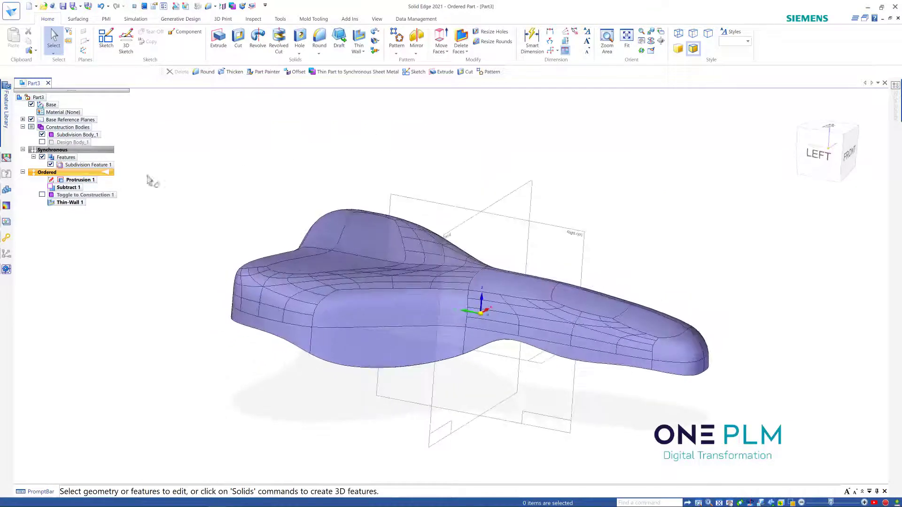
Toggle the hollowed Subdivision Body_1 from a construction body to a design body.
right_click(72, 134)
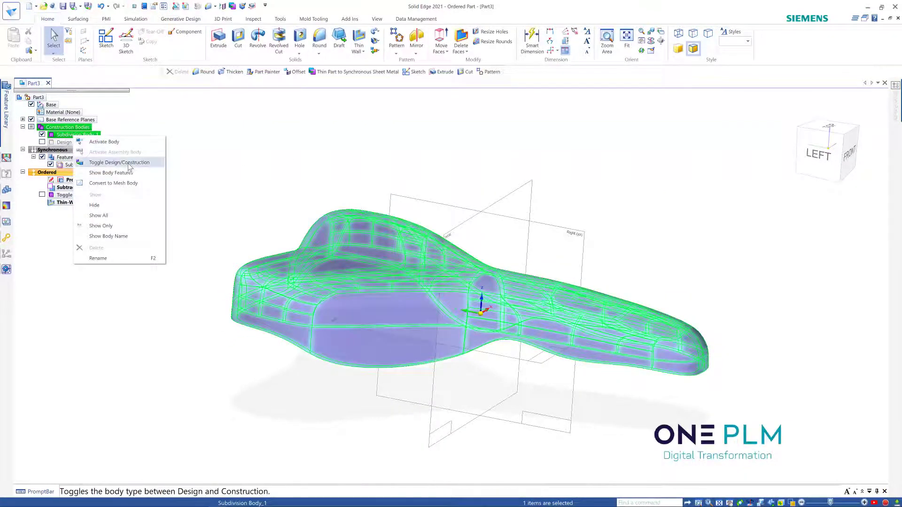
click(108, 162)
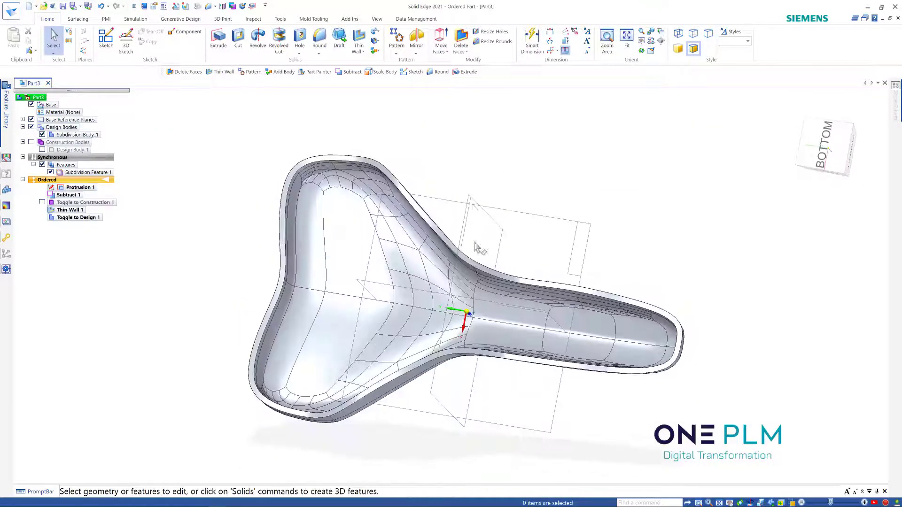
key(ctrl+i)
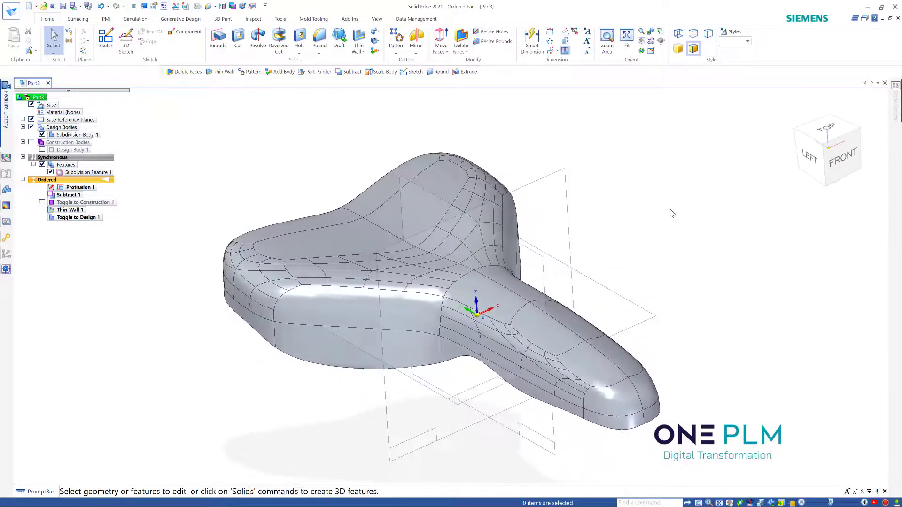
middle_drag(641, 301, 646, 234)
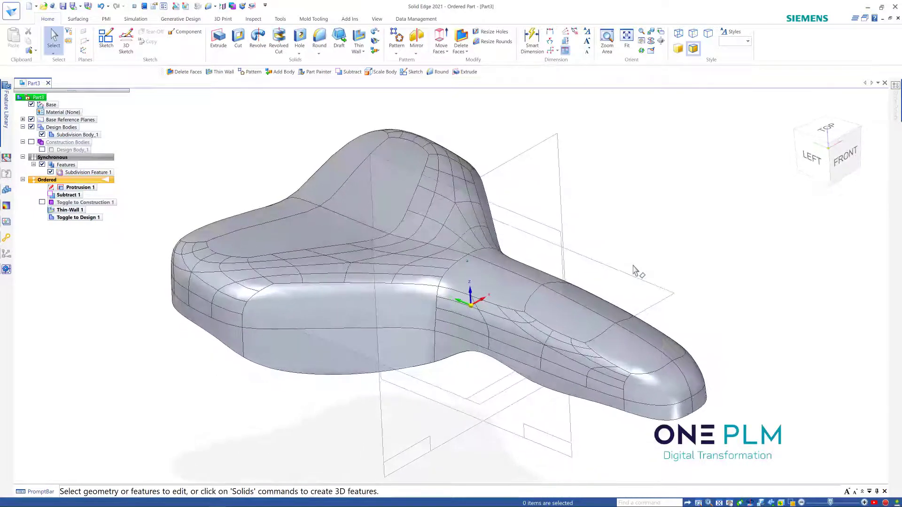